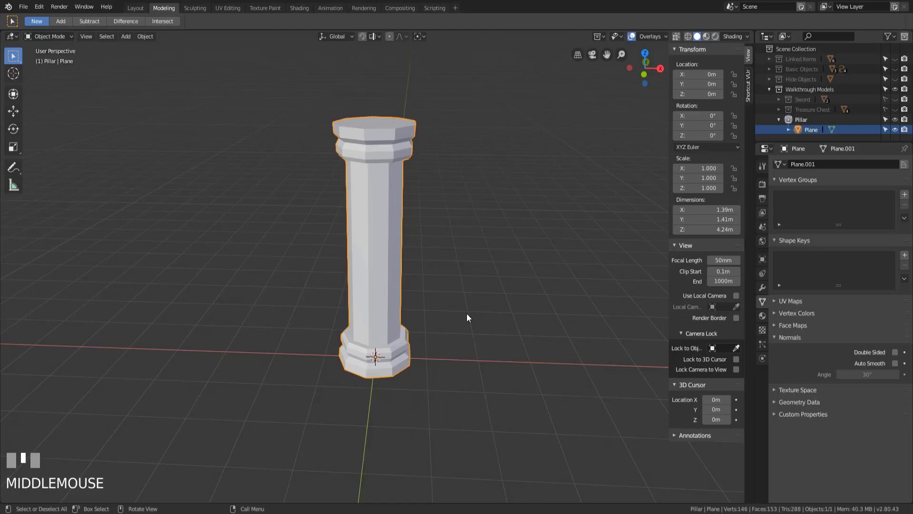
Step: Move the old pillar along X to -3.86 m and return to Object Mode
key("g")
key("x")
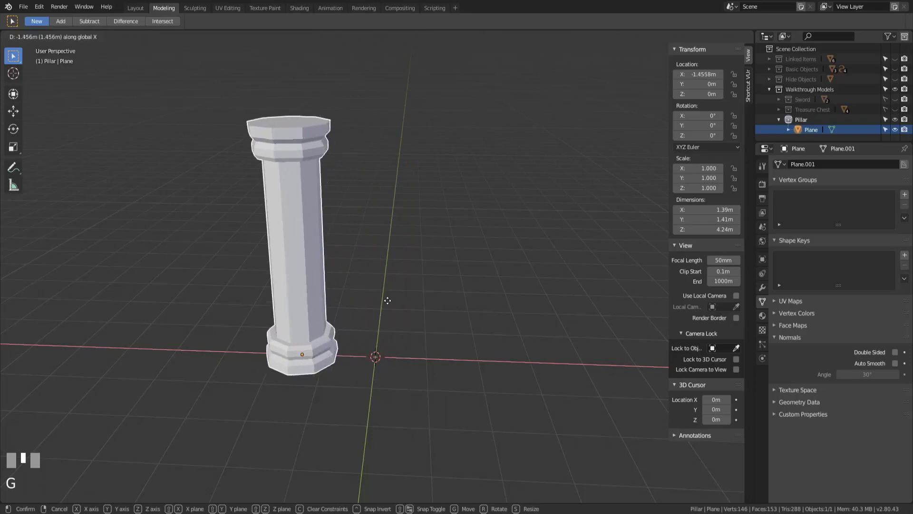
left_click(400, 362)
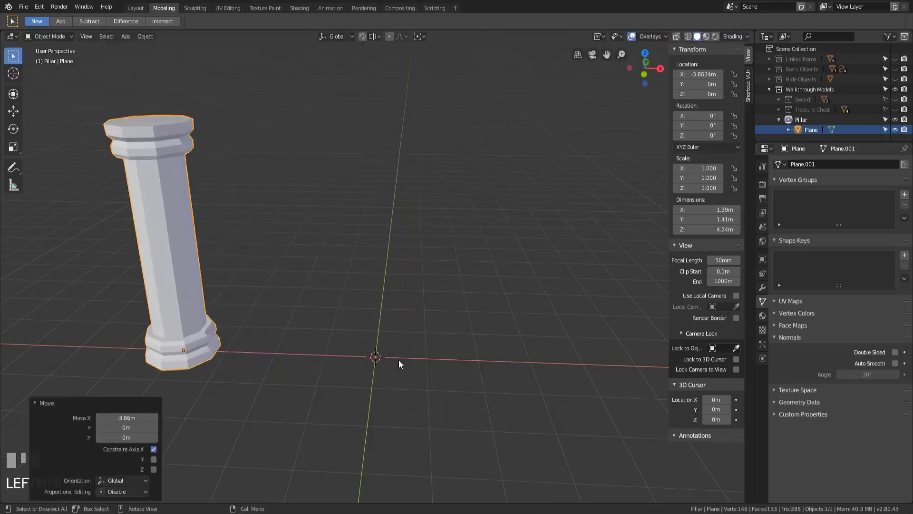
left_click(135, 8)
middle_click_drag(378, 229, 391, 219)
left_click(163, 8)
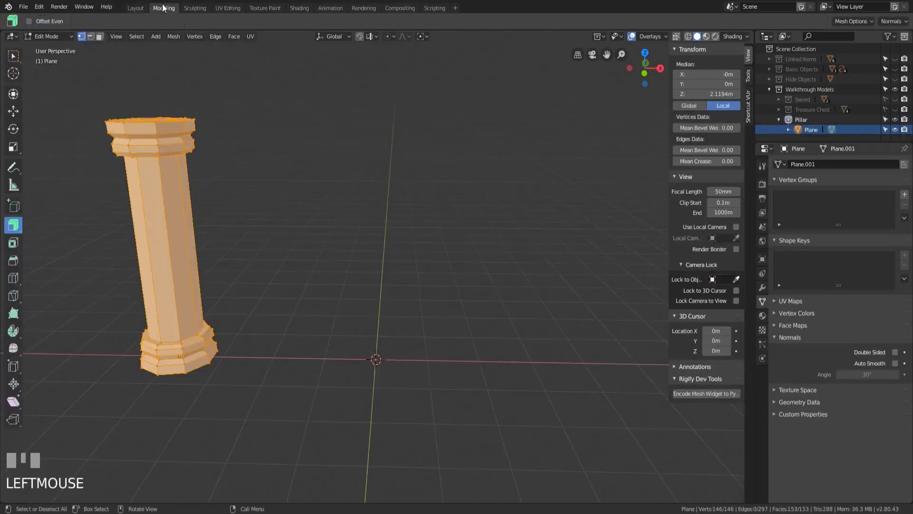
scroll(366, 344, "down", 1)
key("Tab")
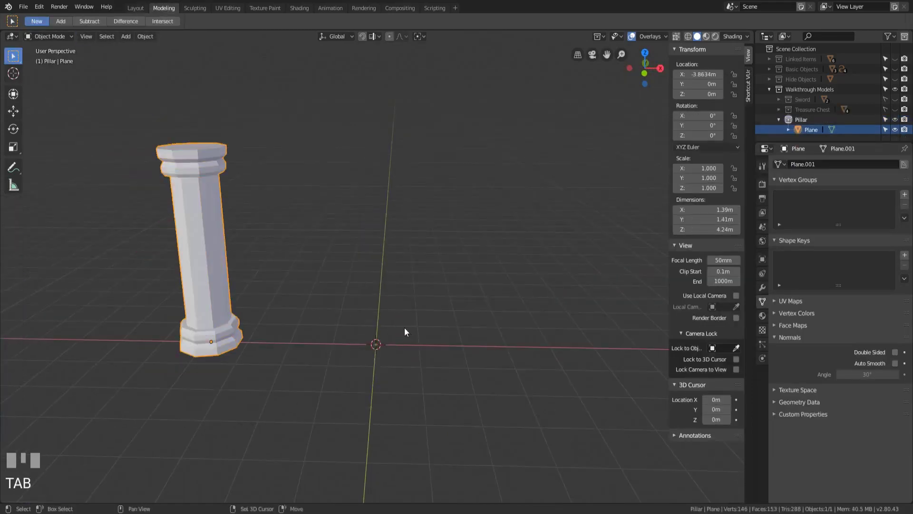
Step: Add a new mesh plane at the origin
key("shift+a")
mouse_move(404, 323)
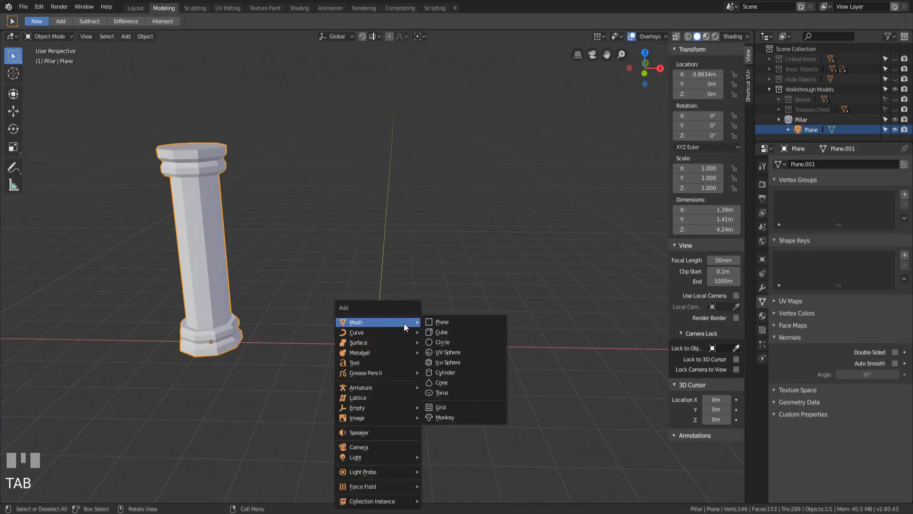
left_click(442, 323)
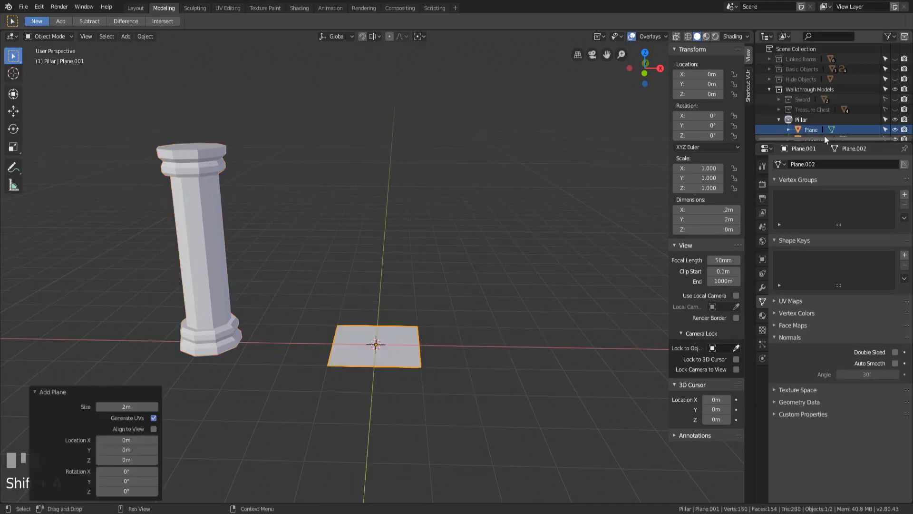
Step: Rename the new plane to 'Pillar_Remake' in the Outliner and reselect it
scroll(824, 136, "down", 1)
left_click(809, 131)
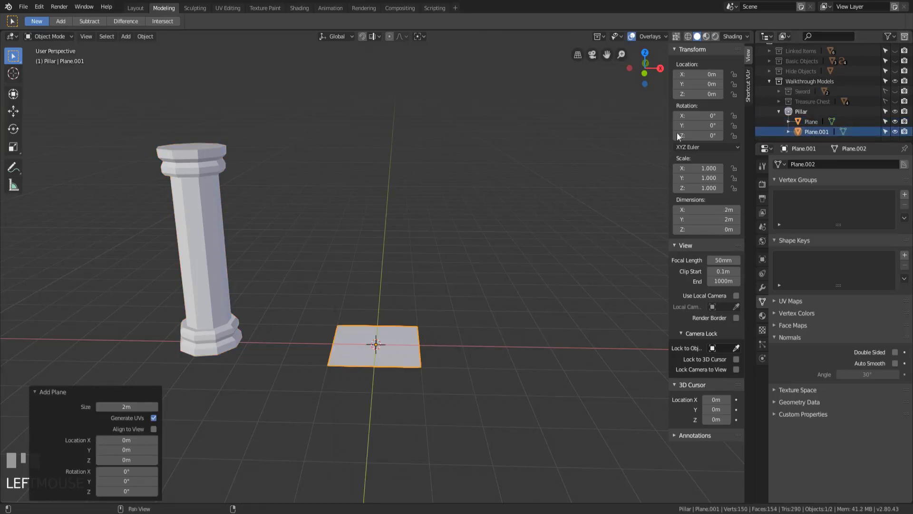
double_click(820, 132)
type("Pillar")
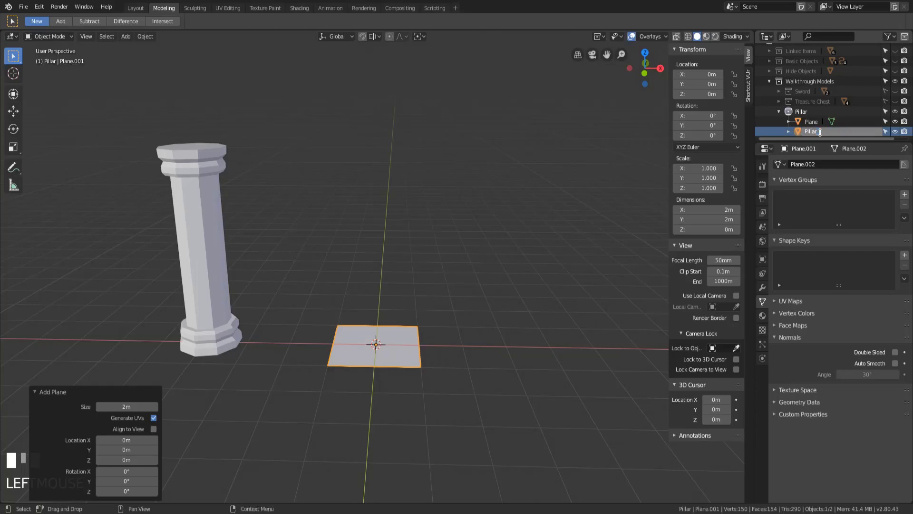
type("_Remake")
key("Return")
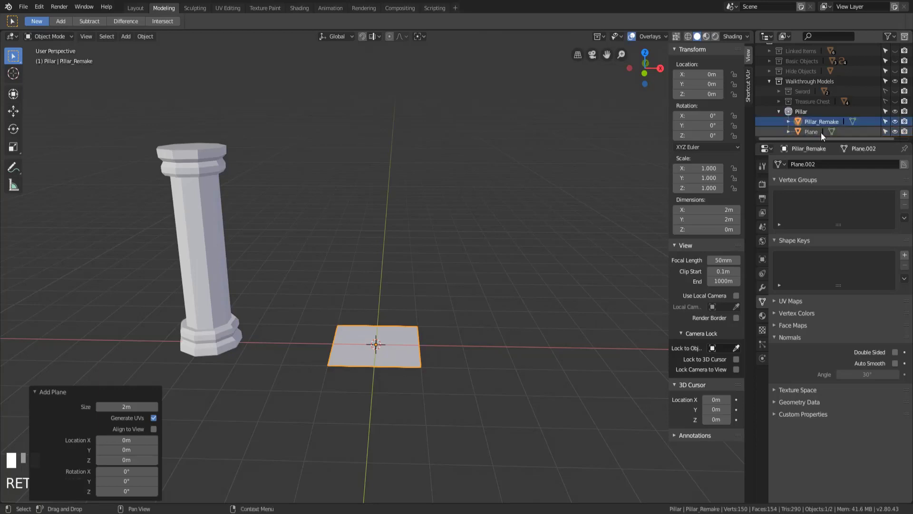
left_click(812, 131)
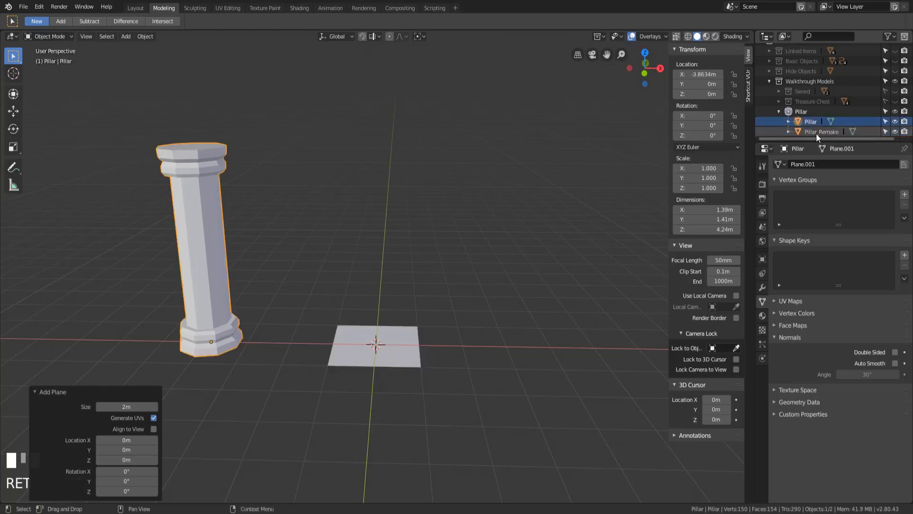
left_click(386, 344)
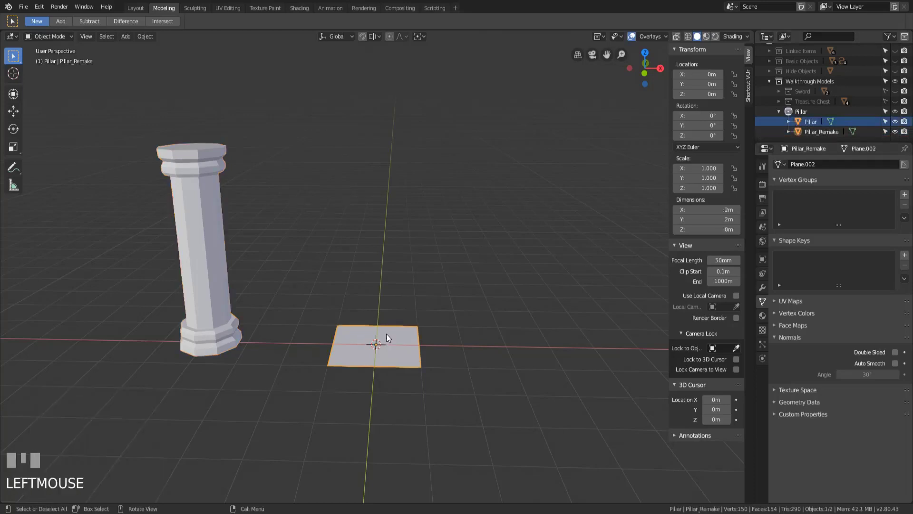
Step: Enter Edit Mode on Pillar_Remake and delete all its vertices
middle_click_drag(386, 333, 402, 322)
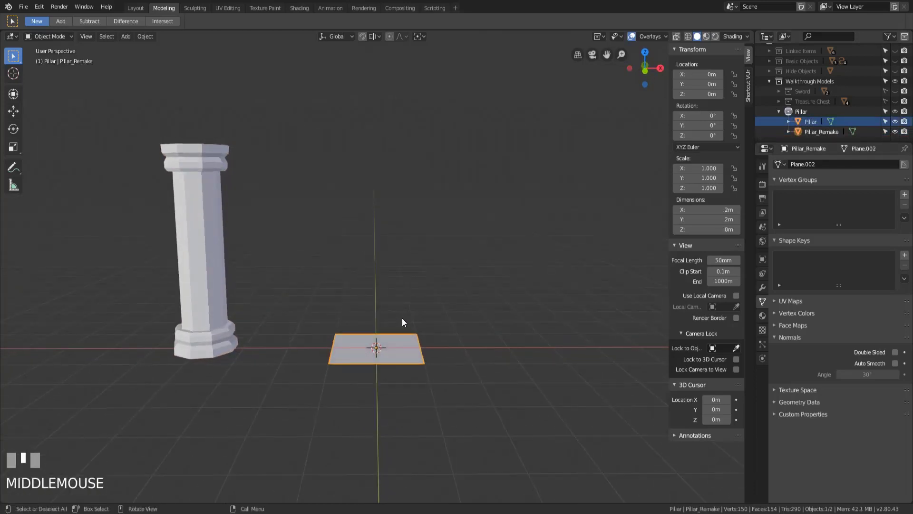
key("Tab")
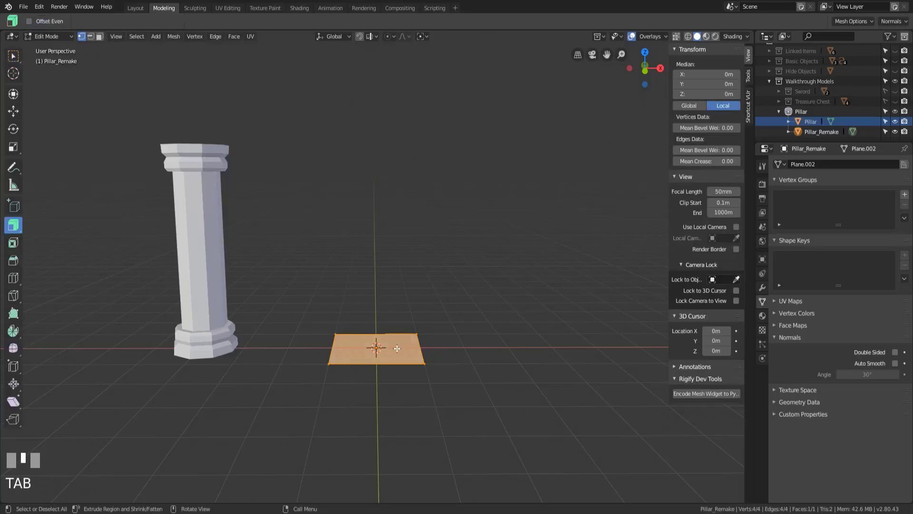
key("x")
left_click(467, 243)
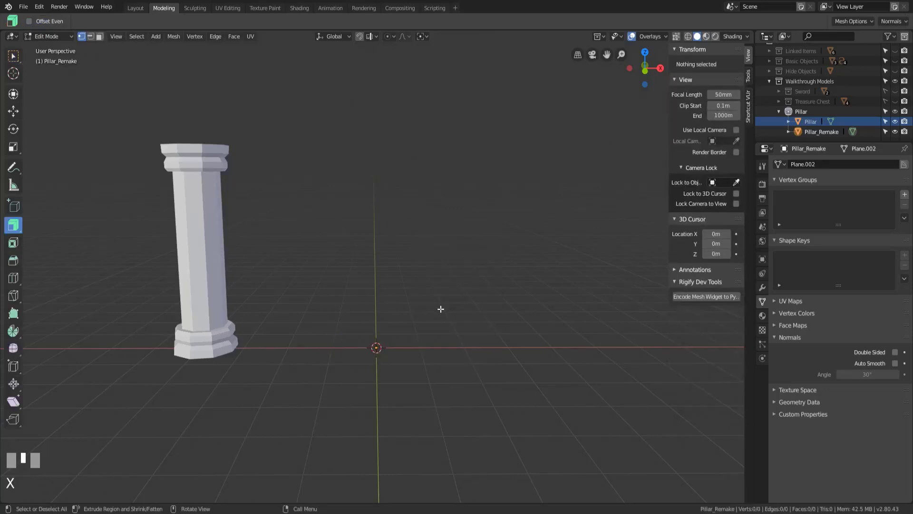
Step: Switch to Front Orthographic view and frame the origin
key("KP_1")
scroll(438, 309, "up", 2)
middle_click_drag(381, 348, 398, 357, "shift")
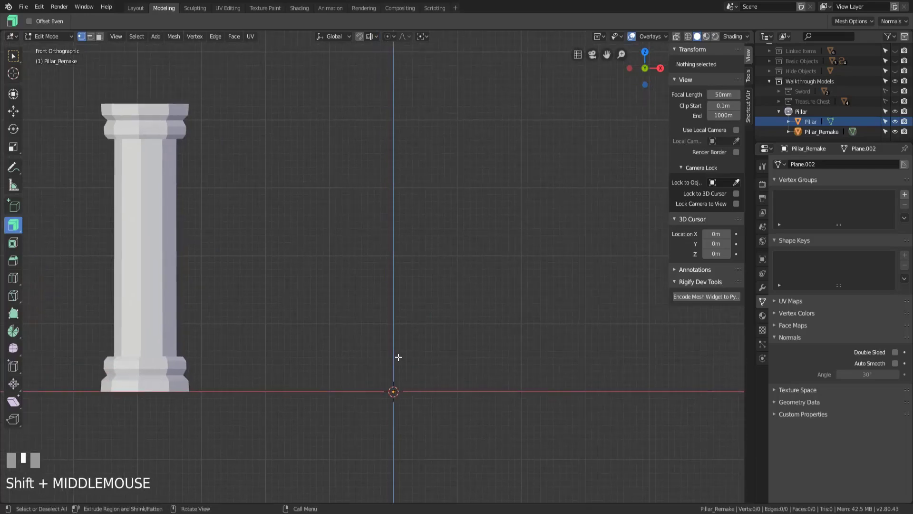
Step: Add a short base edge leftward from the origin and sketch a blue half-profile annotation
right_click(392, 392, "ctrl")
right_click(338, 391, "ctrl")
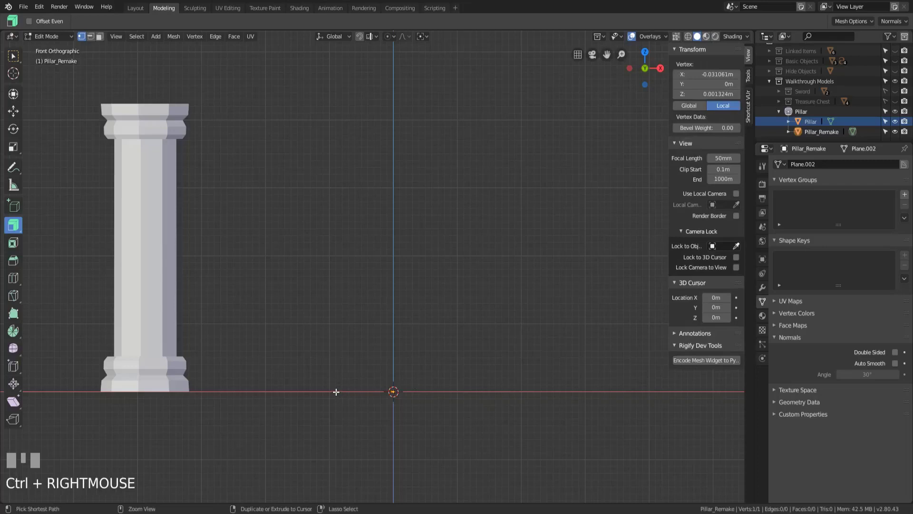
key("g")
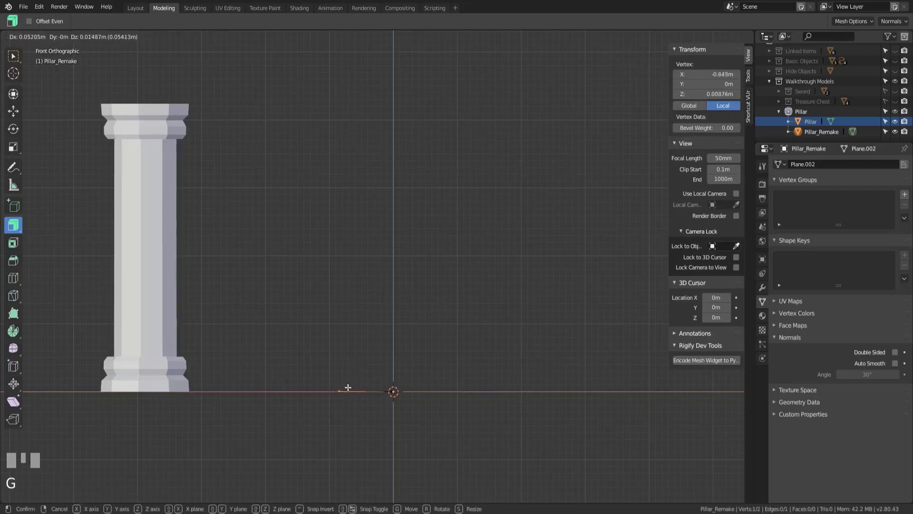
left_click(348, 387)
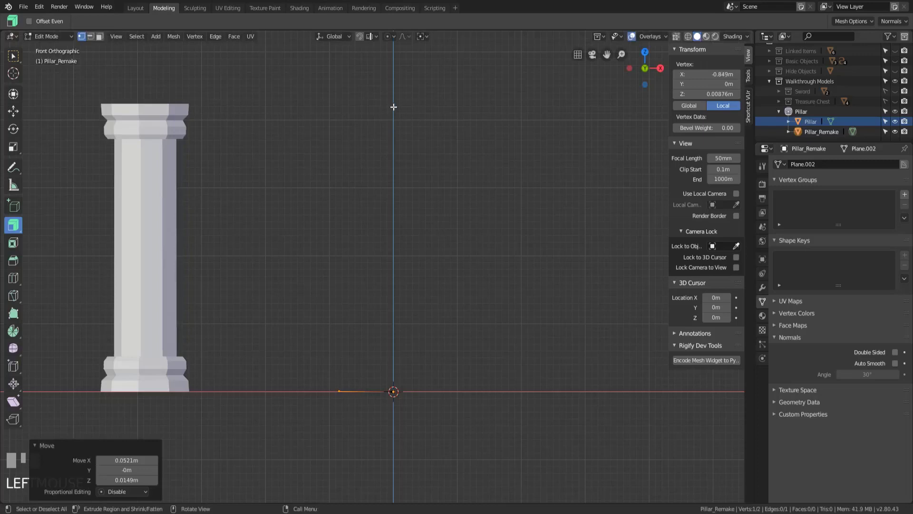
mouse_move(393, 105)
left_mouse_down()
mouse_move(326, 109)
mouse_move(335, 127)
mouse_move(327, 136)
mouse_move(336, 145)
mouse_move(335, 360)
mouse_move(320, 368)
mouse_move(313, 390)
mouse_move(398, 393)
left_mouse_up()
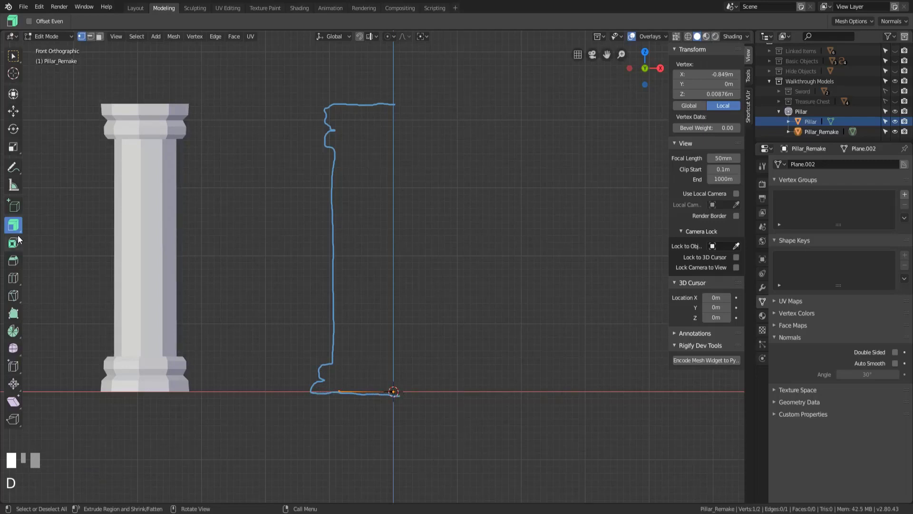
left_click(16, 171)
Step: Move the base edge's end vertex to the outline's bottom-left corner
left_click(341, 392)
scroll(341, 392, "up", 1)
scroll(345, 406, "up", 1)
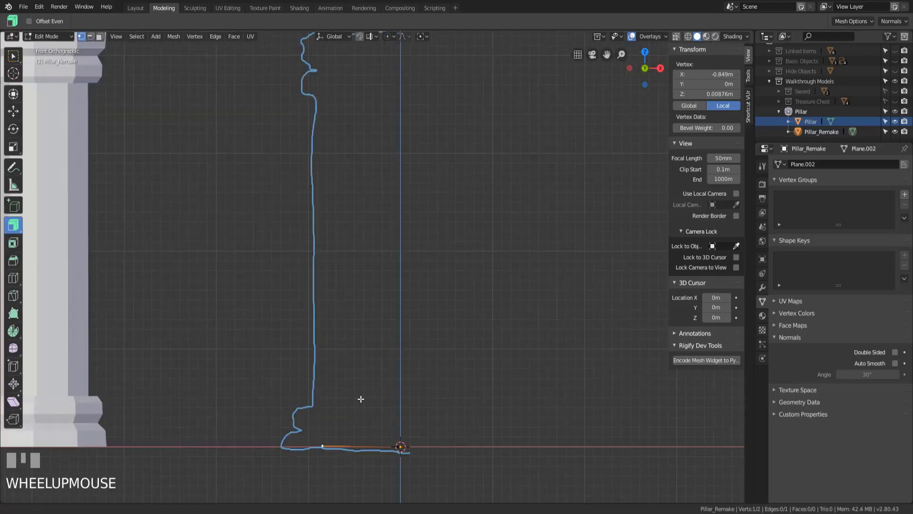
middle_click_drag(361, 395, 363, 422, "shift")
scroll(352, 451, "down", 1)
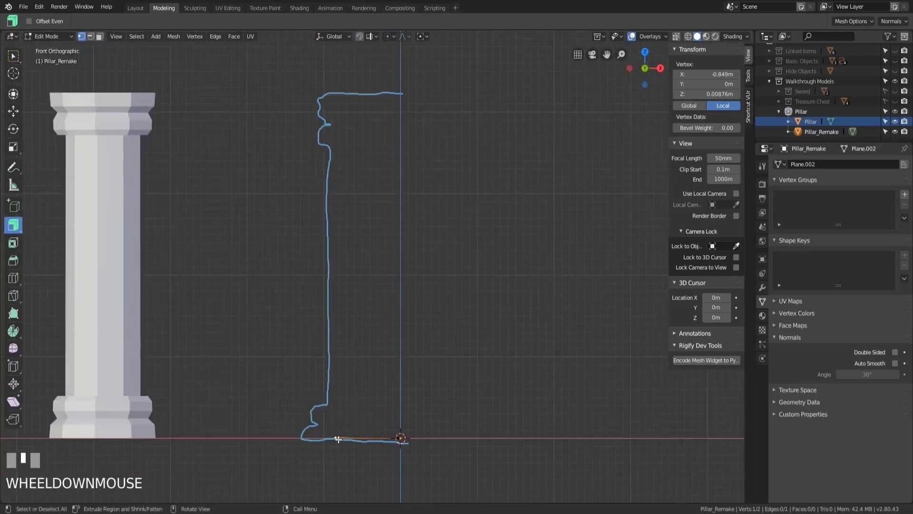
key("g")
left_click(302, 439)
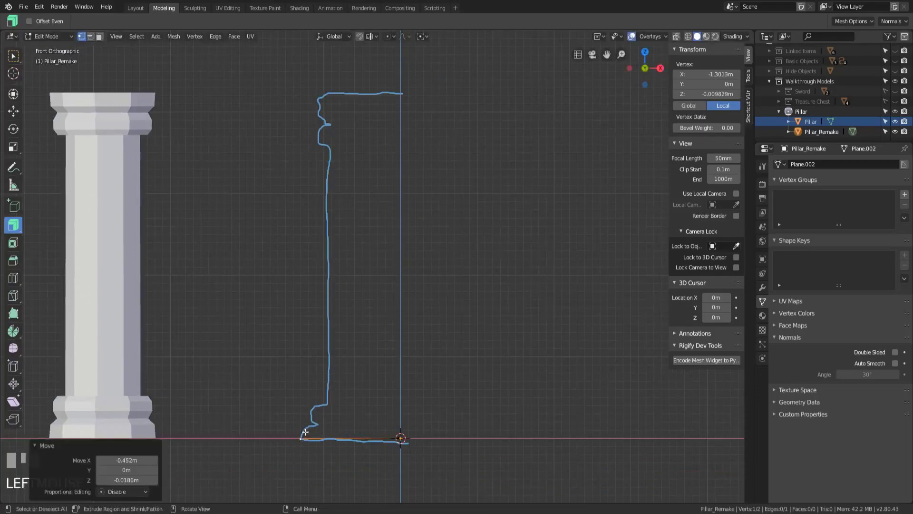
Step: Extrude vertices up the pillar's base shape and nudge them onto the outline
right_click(305, 428, "ctrl")
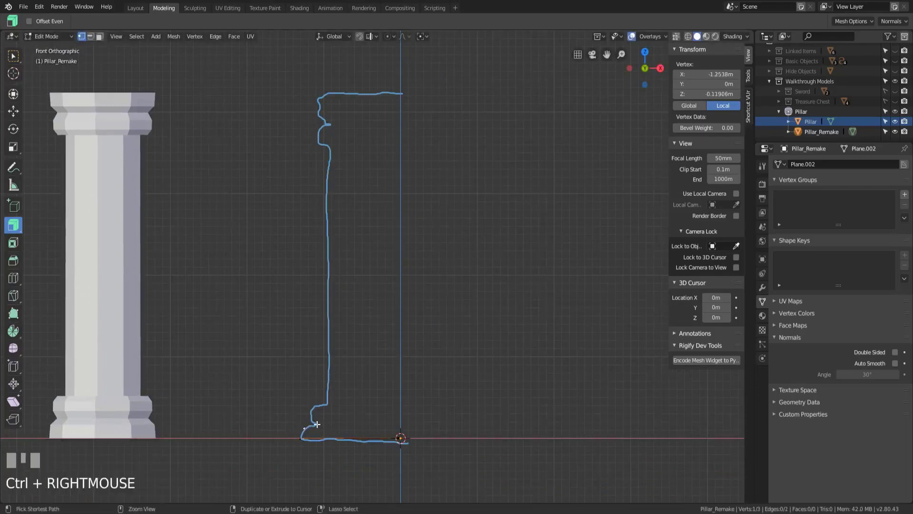
right_click(324, 427, "ctrl")
right_click(311, 416, "ctrl")
right_click(309, 407, "ctrl")
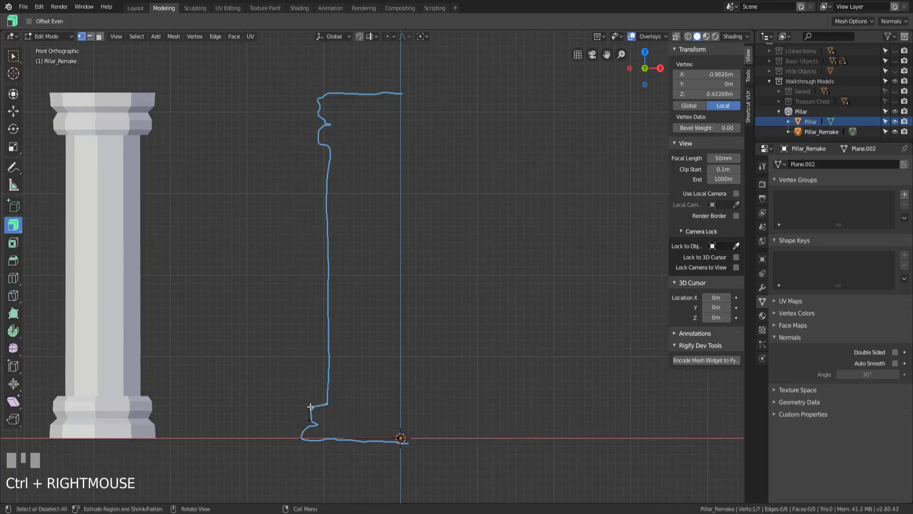
right_click(309, 407, "ctrl")
key("g")
left_click(314, 407)
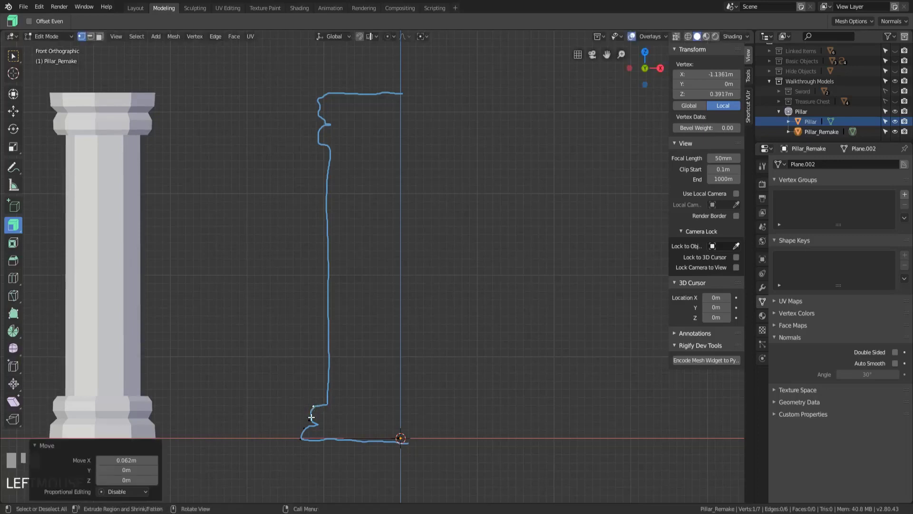
left_click(308, 419)
key("g")
left_click(312, 423)
left_click(327, 401)
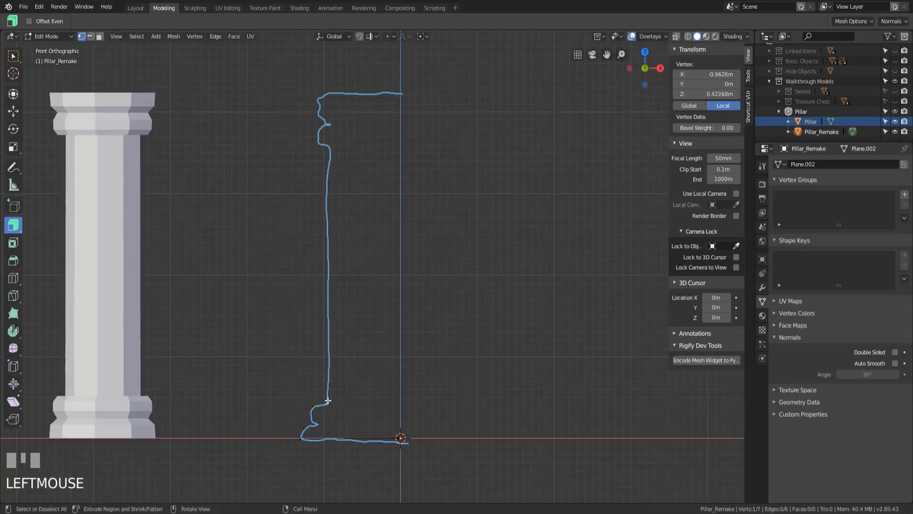
Step: Extrude the profile up the shaft and capital, then across the top to the axis
right_click(327, 145, "ctrl")
right_click(319, 144, "ctrl")
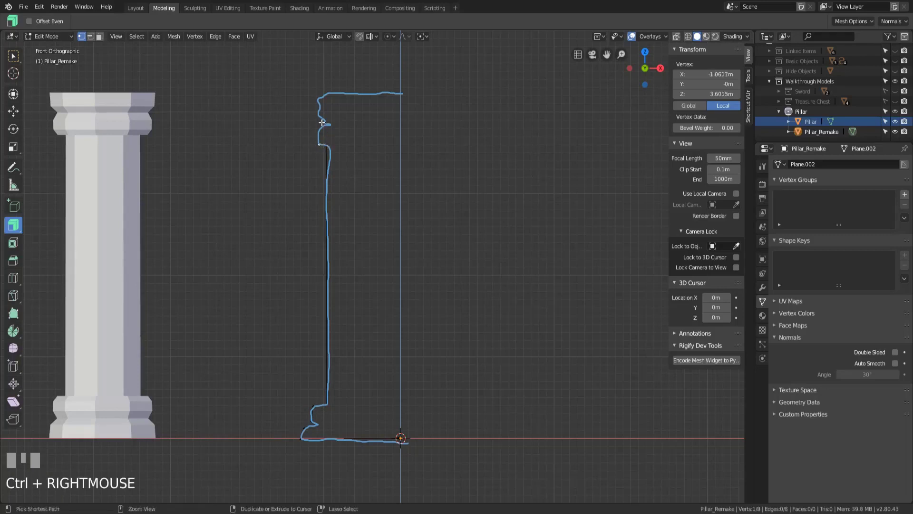
right_click(318, 126, "ctrl")
right_click(330, 123, "ctrl")
right_click(318, 117, "ctrl")
right_click(318, 97, "ctrl")
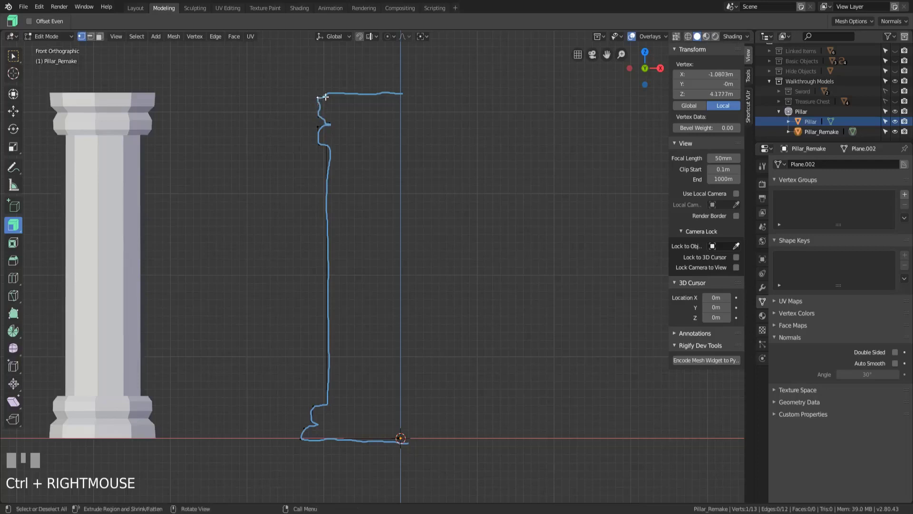
right_click(401, 94, "ctrl")
Step: Erase the blue guide stroke and check the bottom-centre vertex's X position
mouse_move(408, 90)
right_mouse_down()
mouse_move(318, 98)
mouse_move(331, 227)
mouse_move(319, 392)
mouse_move(304, 430)
mouse_move(330, 438)
mouse_move(417, 431)
mouse_move(408, 440)
mouse_move(343, 438)
right_mouse_up()
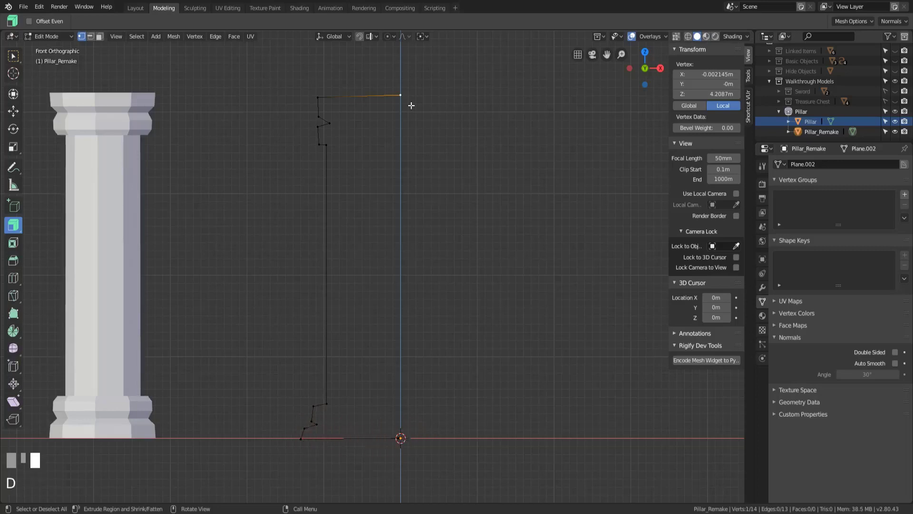
left_click(399, 436, "shift")
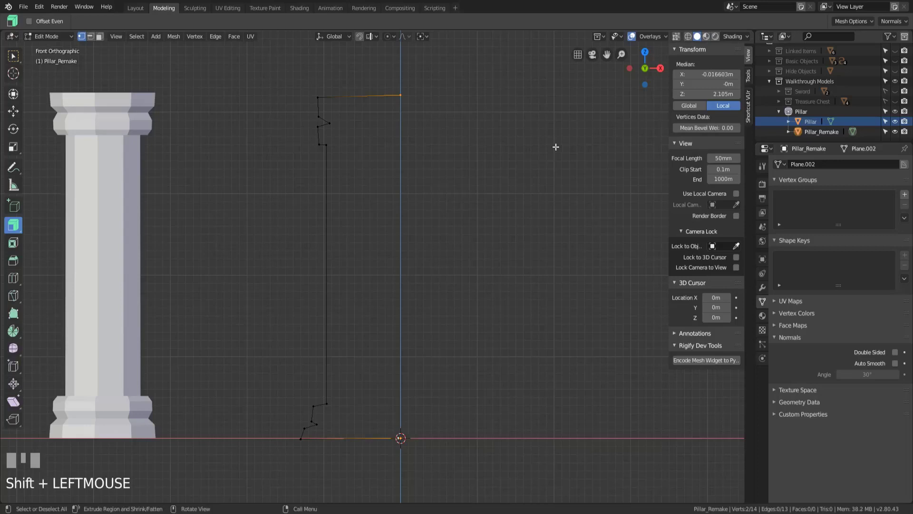
left_click(709, 74)
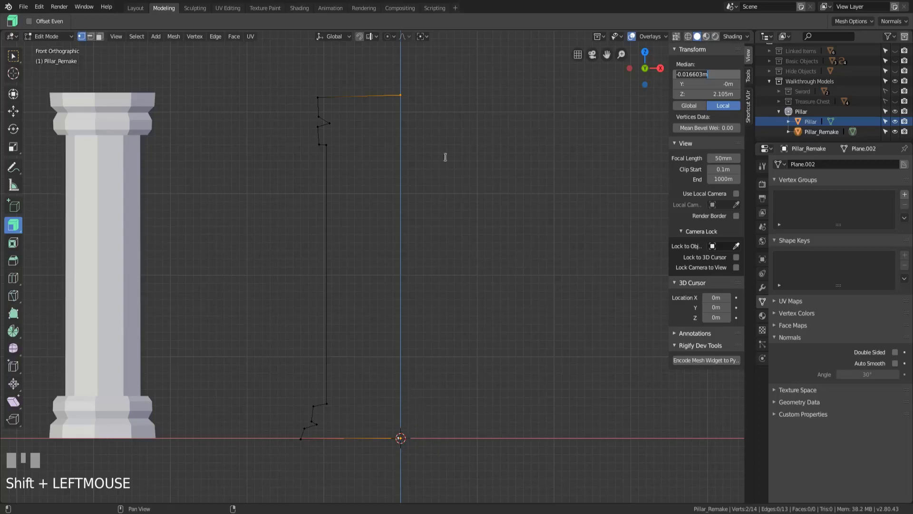
left_click(393, 333)
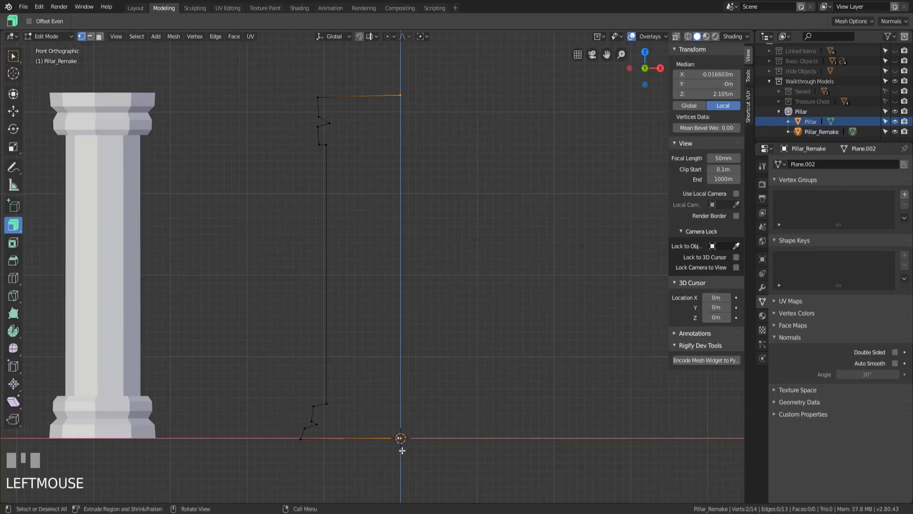
Step: Set the selected vertices' Y and X positions to 0
left_click(716, 85)
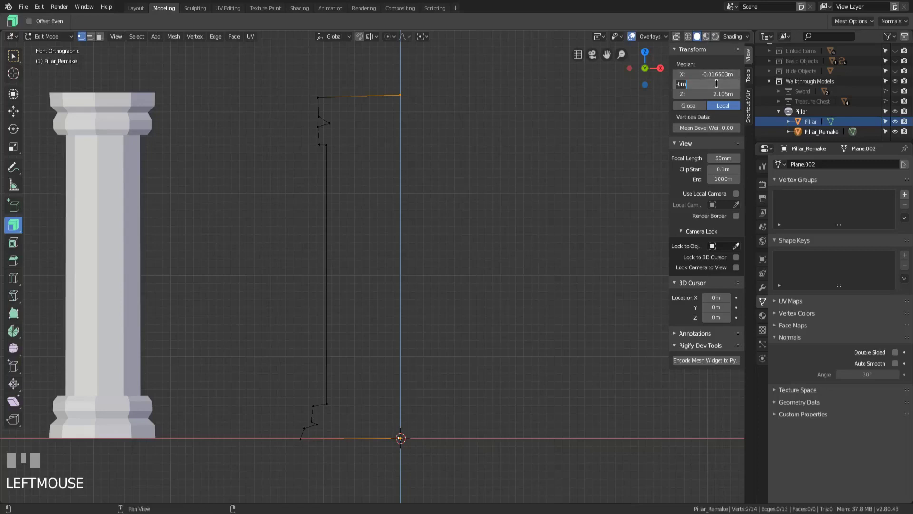
left_click(721, 75)
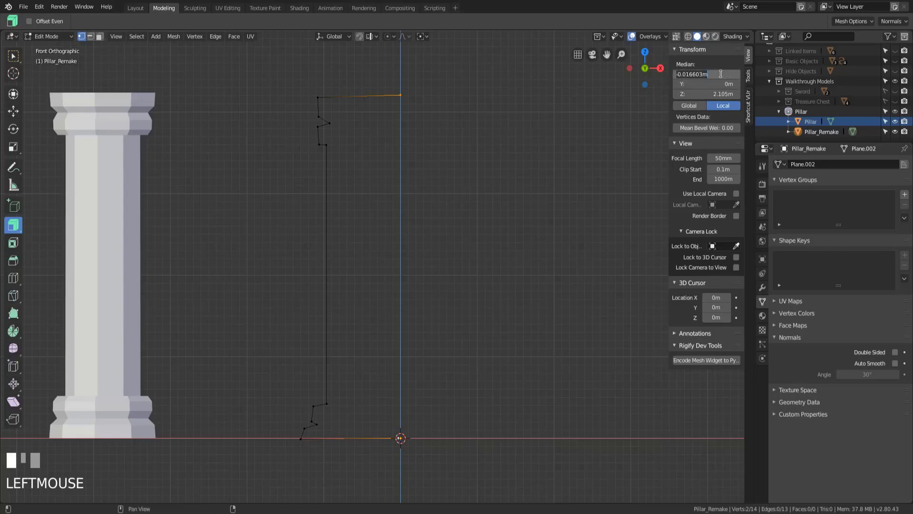
type("0m")
key("Return")
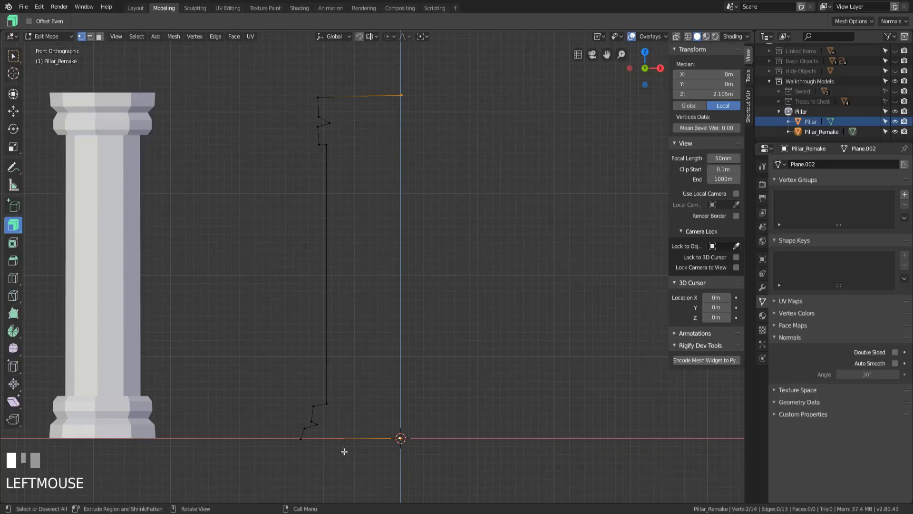
Step: Zero the X position of the bottom vertex at the origin
left_click(301, 438)
left_click(411, 438, "shift")
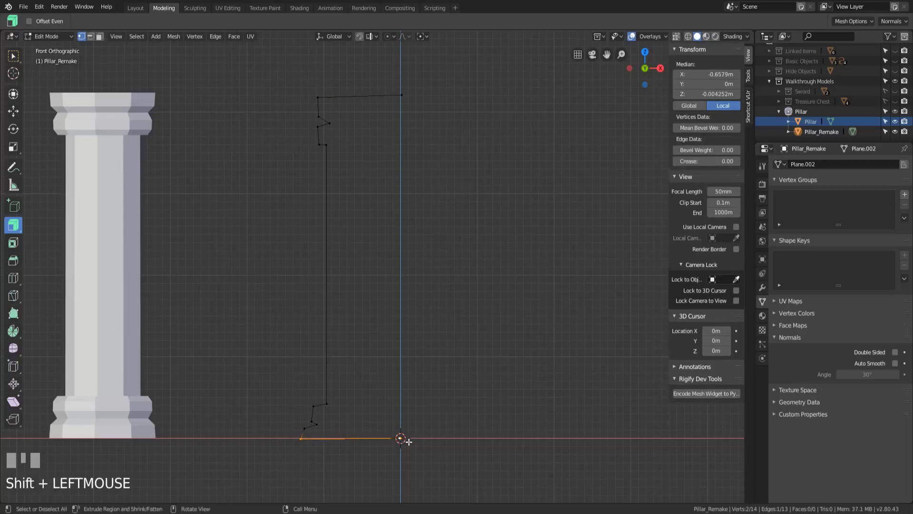
left_click(401, 438)
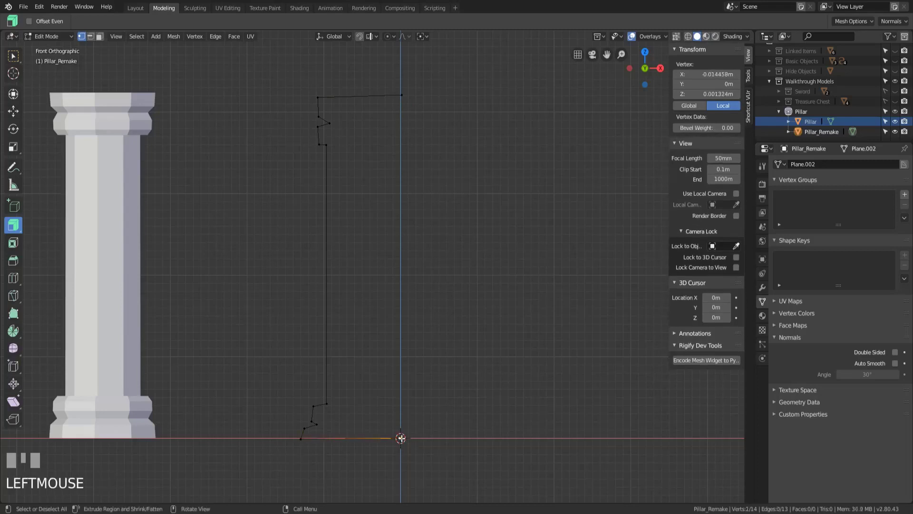
left_click(720, 72)
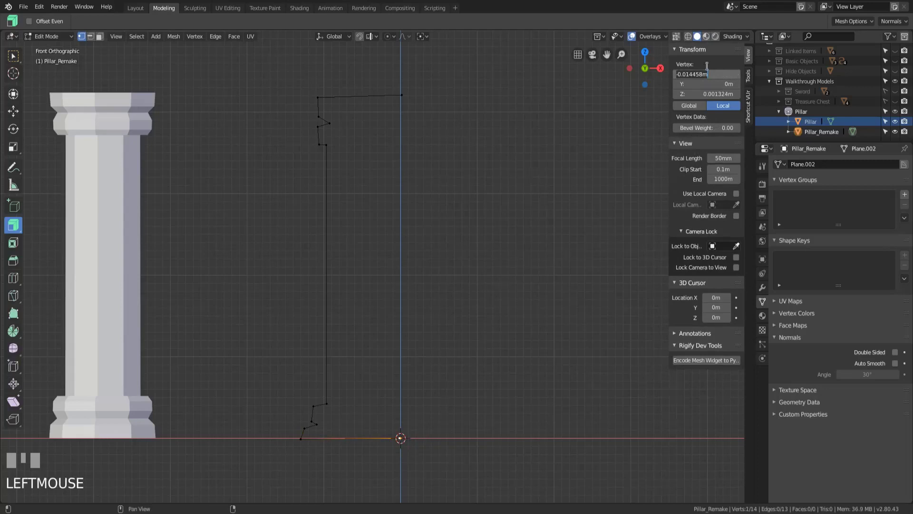
left_click(403, 445)
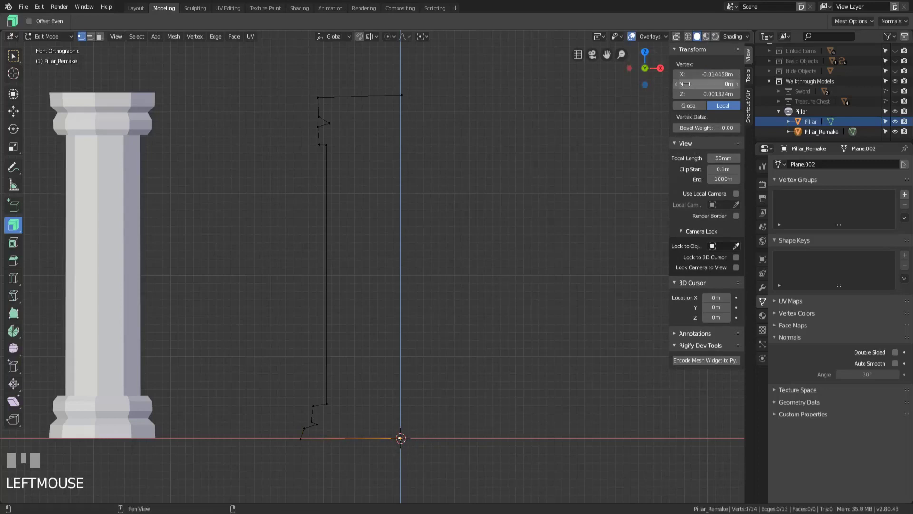
key("BackSpace")
key("KP_Enter")
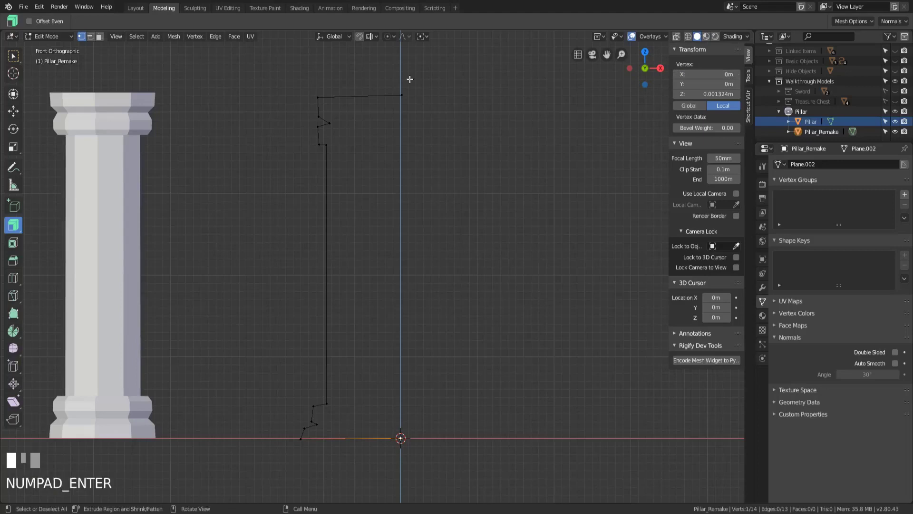
Step: Set the top-right vertex's X position to 0
left_click(402, 96)
left_click(719, 75)
type("0")
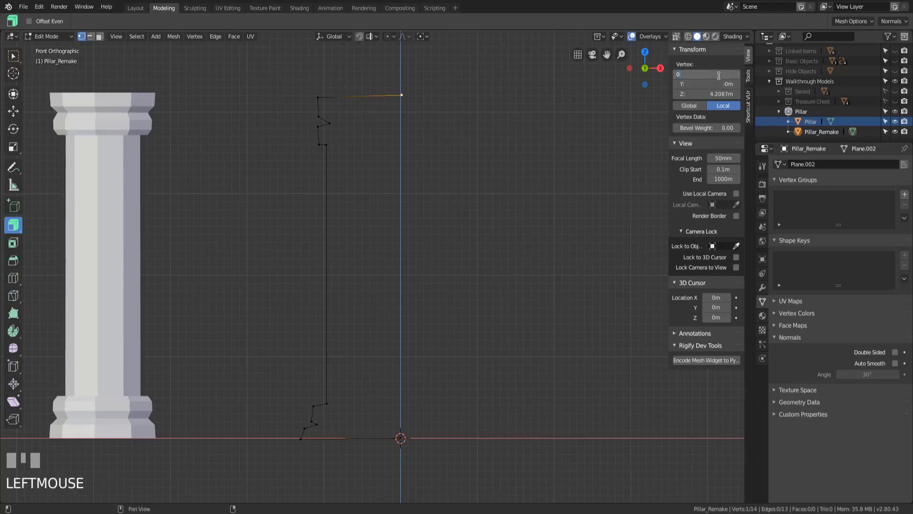
left_click(722, 79)
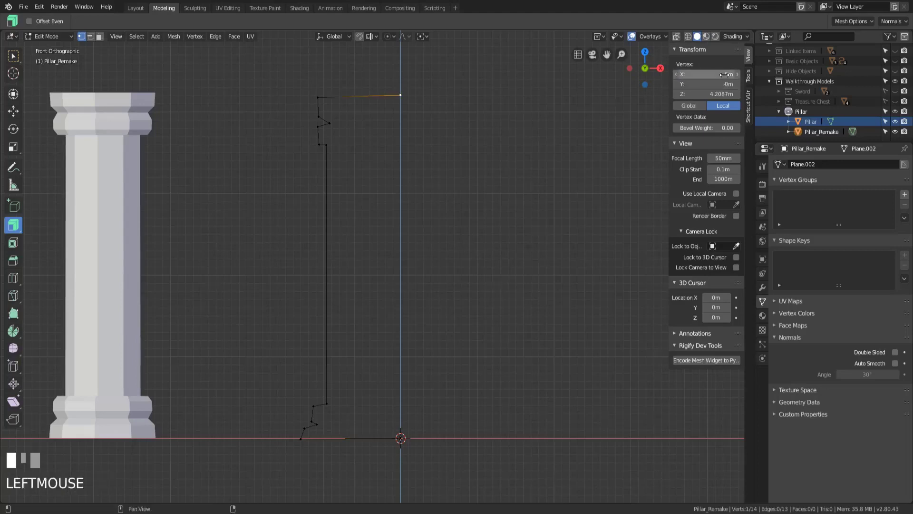
Step: Flatten the bottom edge level with a Z scale of 0
left_click(300, 438)
left_click(401, 438, "shift")
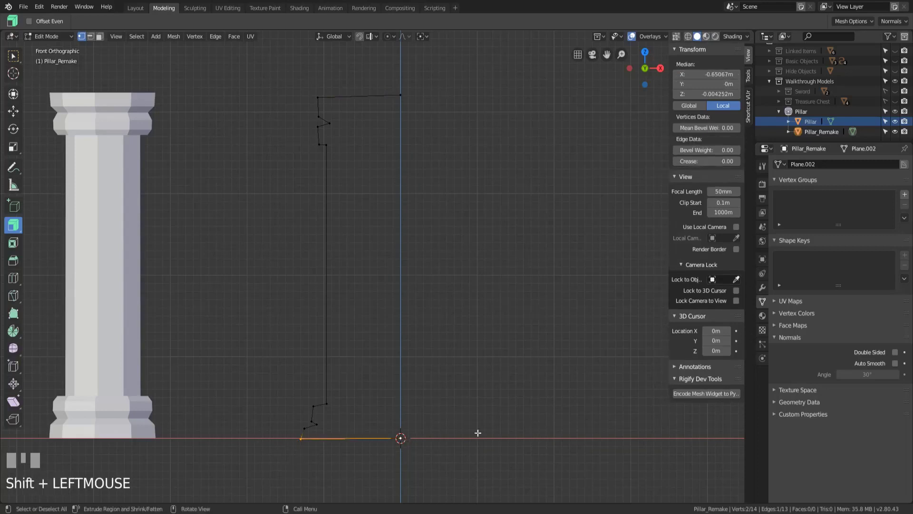
type("sz")
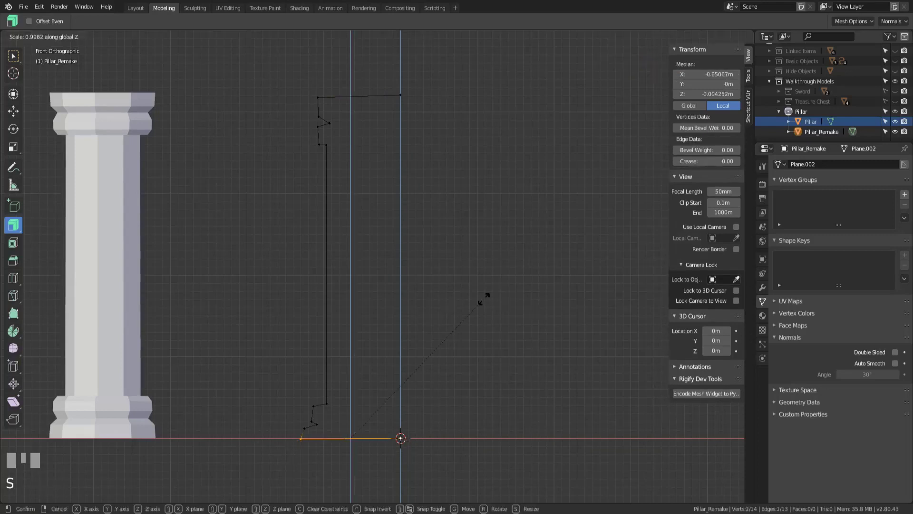
type("0")
key("KP_Enter")
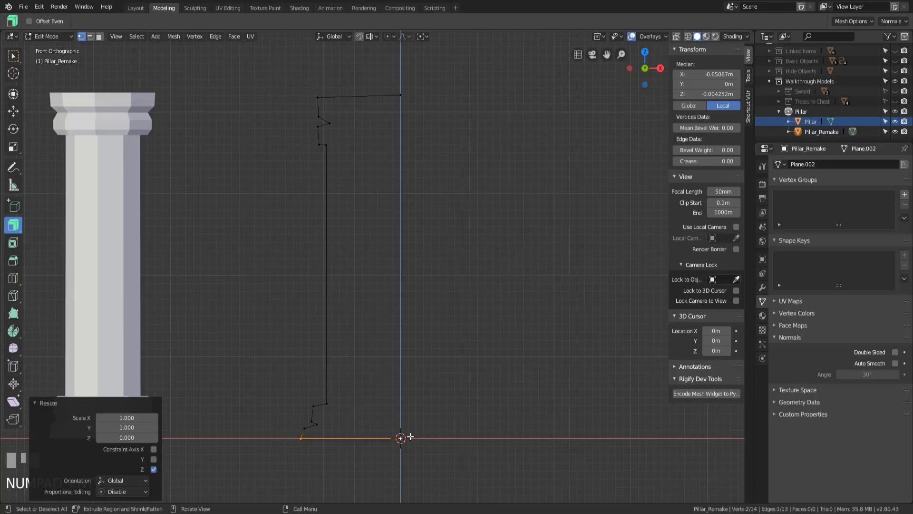
Step: Flatten the top edge level with a Z scale of 0
left_click(319, 96)
left_click(401, 95, "shift")
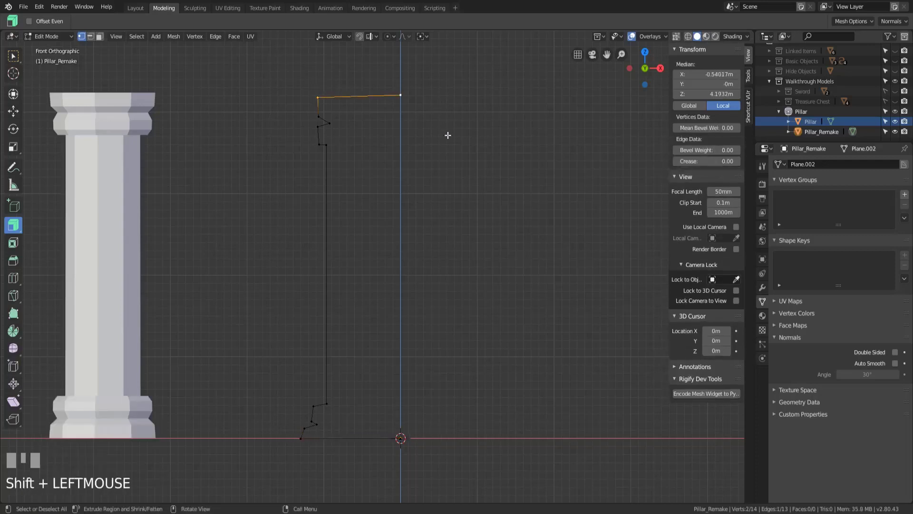
key("s")
key("z")
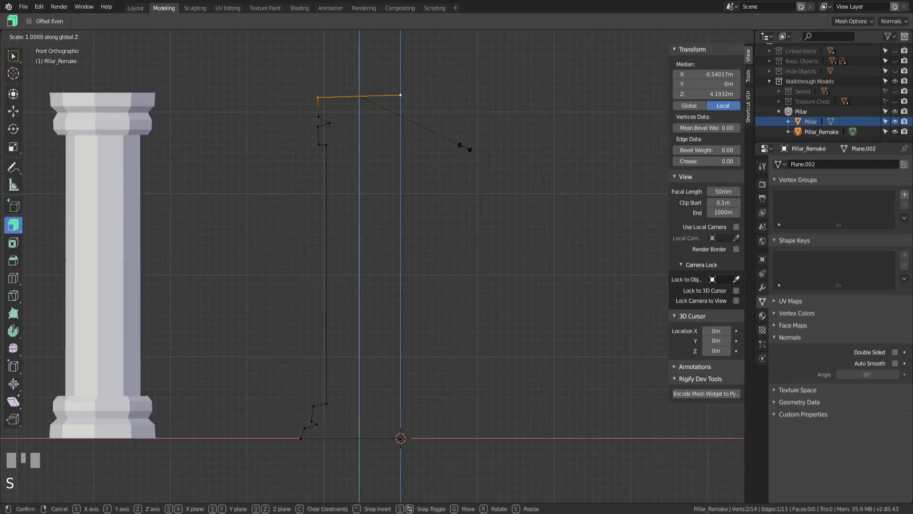
key("0")
key("Return")
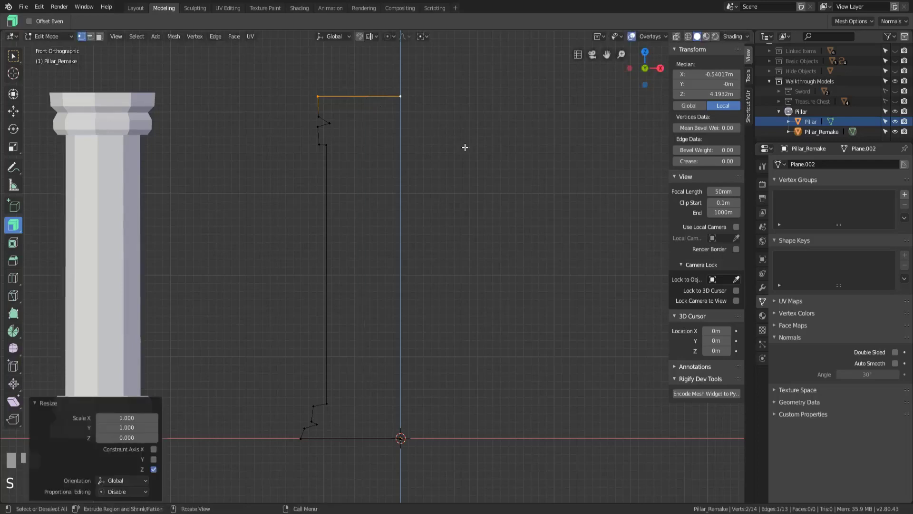
Step: Orbit to a perspective view and select the entire profile
left_click(398, 439)
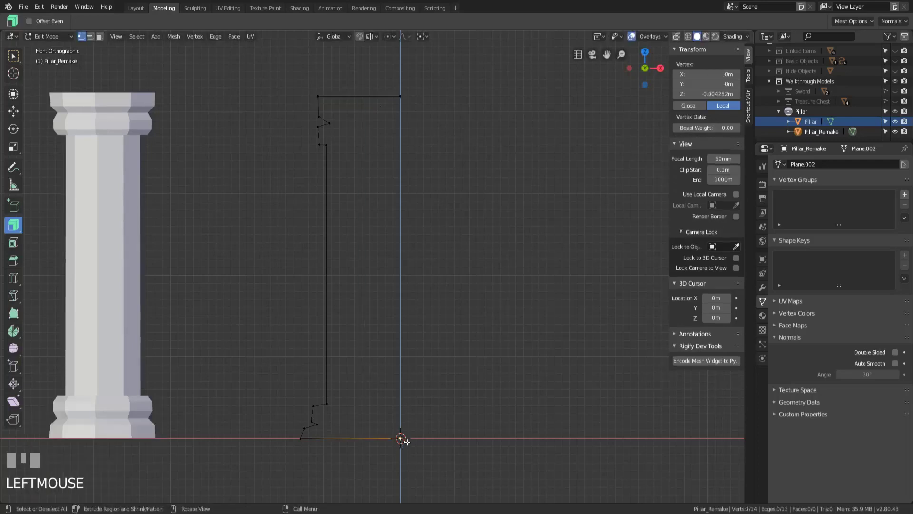
left_click(402, 95, "shift")
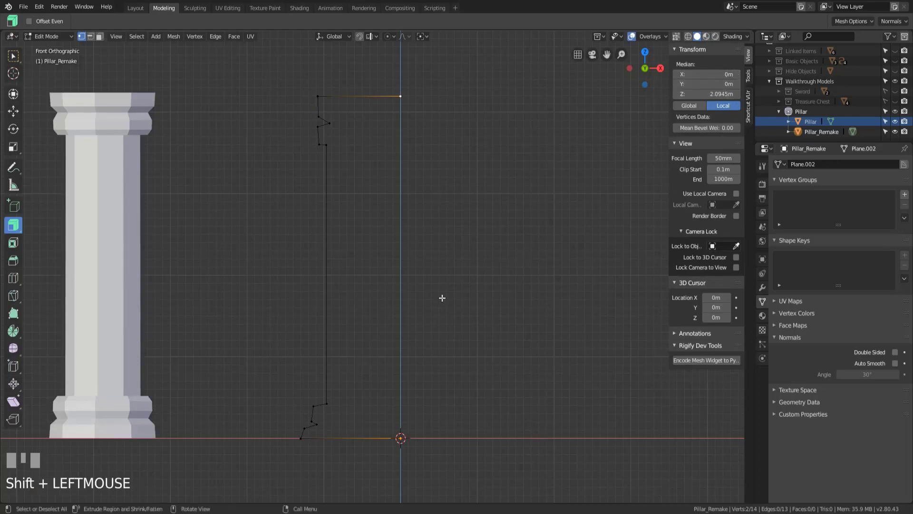
middle_click_drag(441, 299, 446, 333)
scroll(445, 332, "down", 3)
key("a")
middle_click_drag(404, 295, 190, 308)
Step: Spin the profile a full turn around Z, inspect it, then undo the spin
left_click(18, 333)
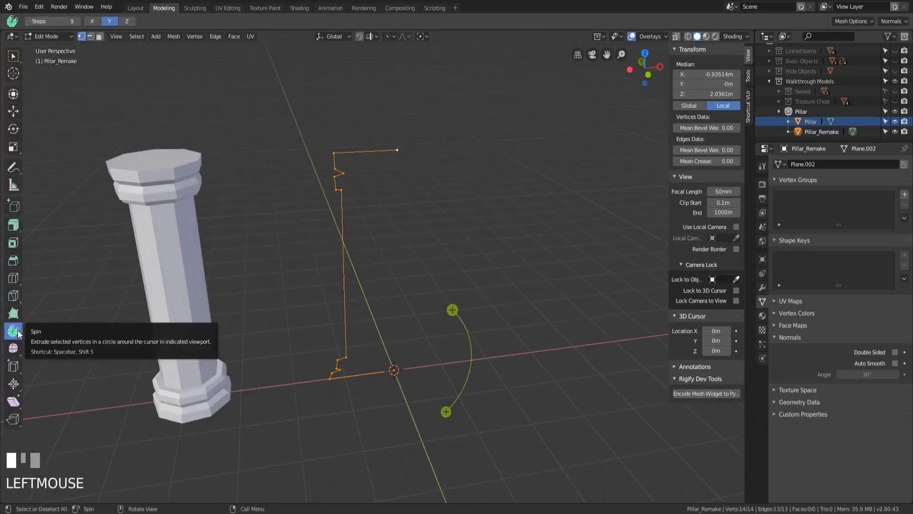
left_click(128, 21)
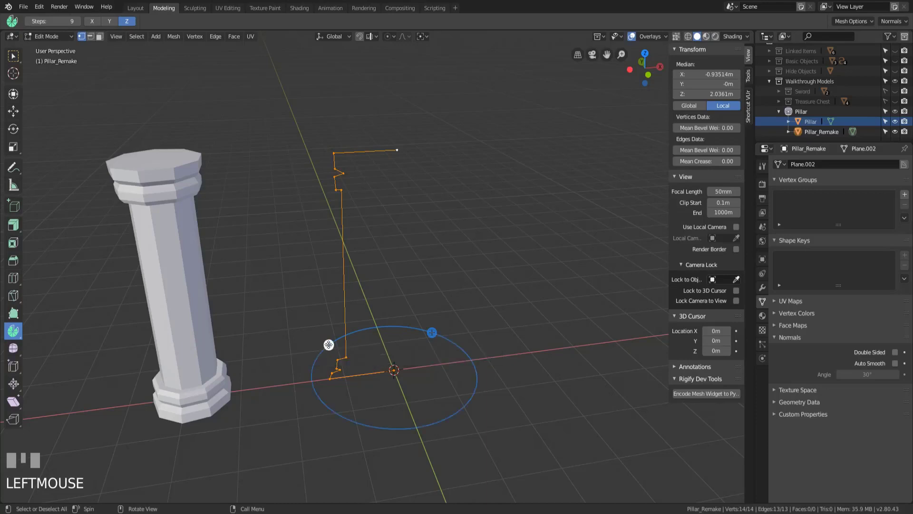
left_click(329, 345)
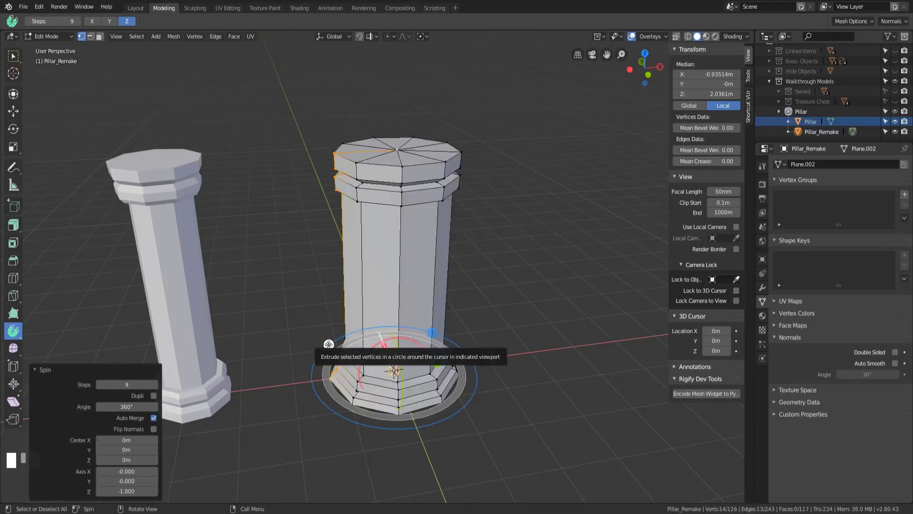
middle_click_drag(329, 345, 285, 357)
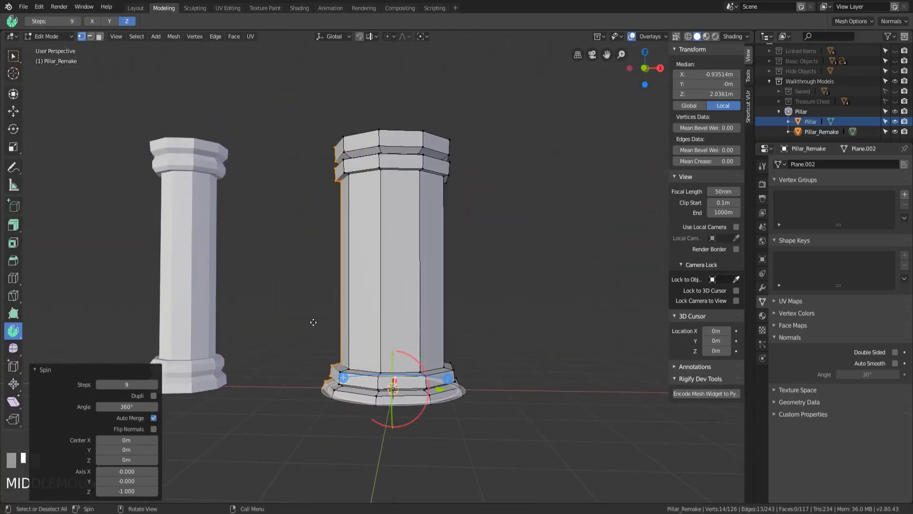
middle_click_drag(314, 323, 358, 367)
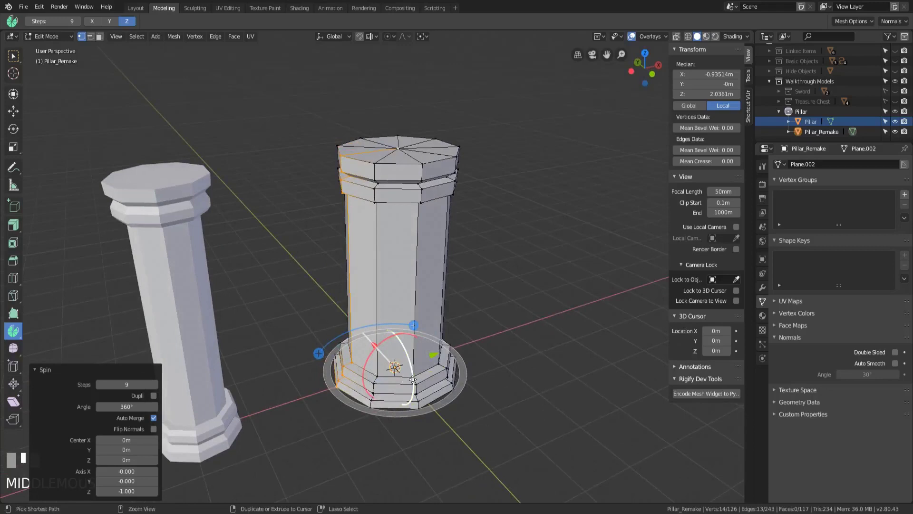
key("ctrl+z")
Step: In front view, move the shaft edge 0.241 m along X toward the axis
key("KP_1")
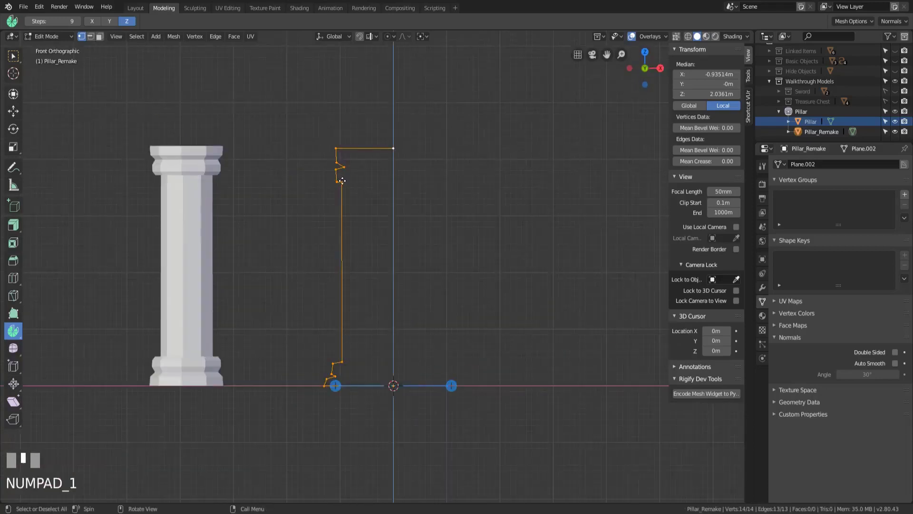
left_click(348, 184)
left_click(343, 364, "shift")
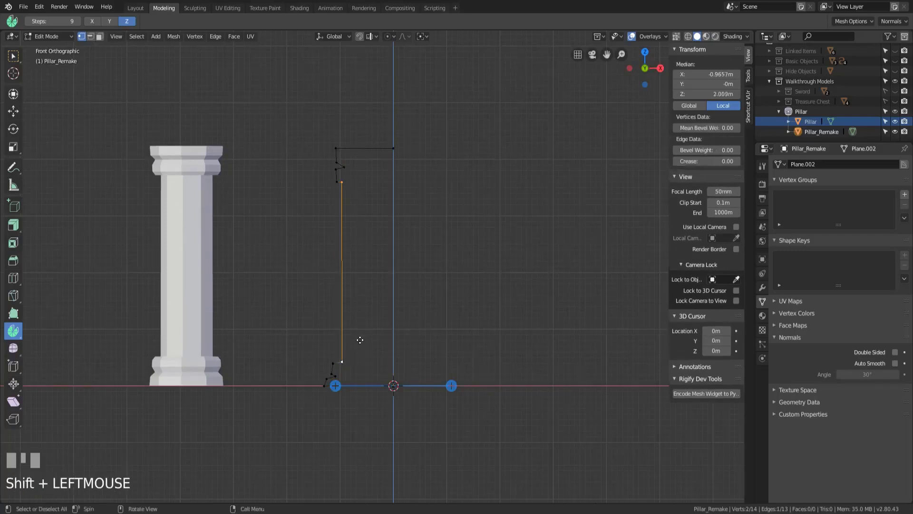
key("g")
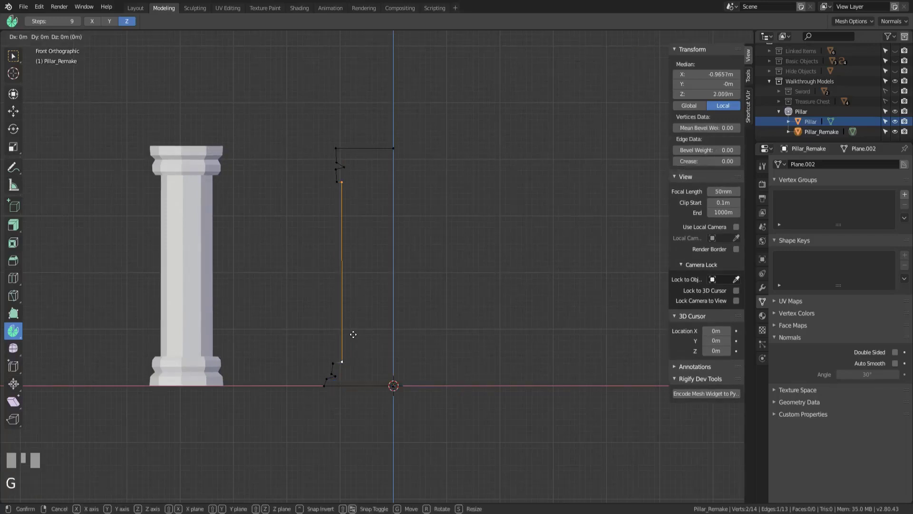
key("x")
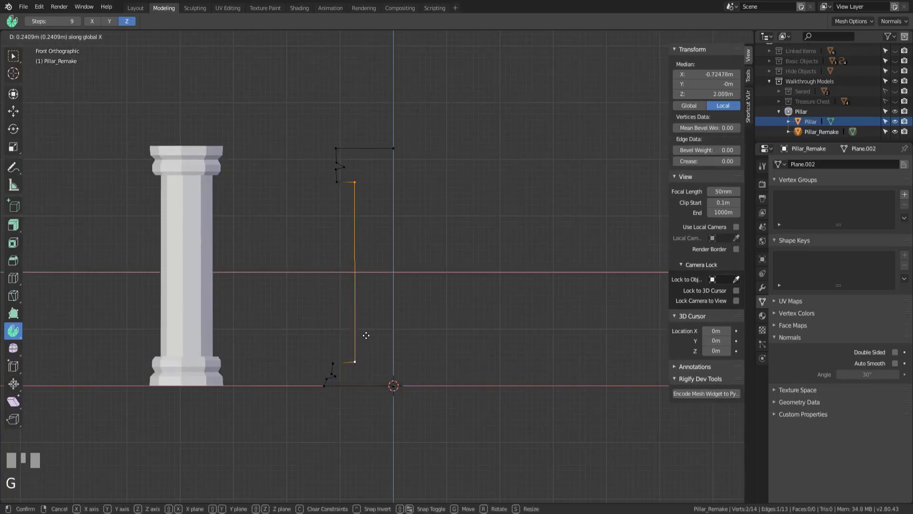
left_click(366, 336)
Step: Nudge the shaft's top vertex and the lower base vertex into place
left_click(335, 180)
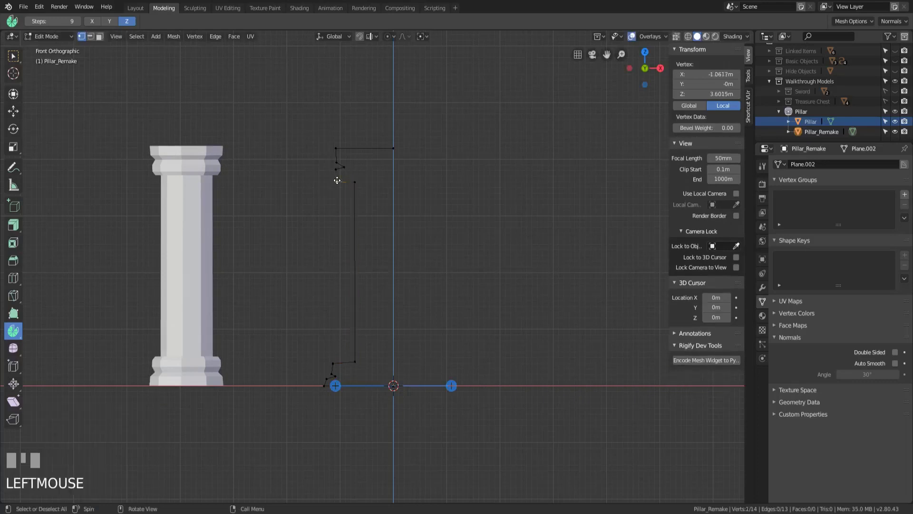
key("g")
left_click(340, 176)
left_click(332, 363)
key("g")
left_click(347, 365)
Step: Select the whole profile and spin it 360° into an octagonal pillar
key("a")
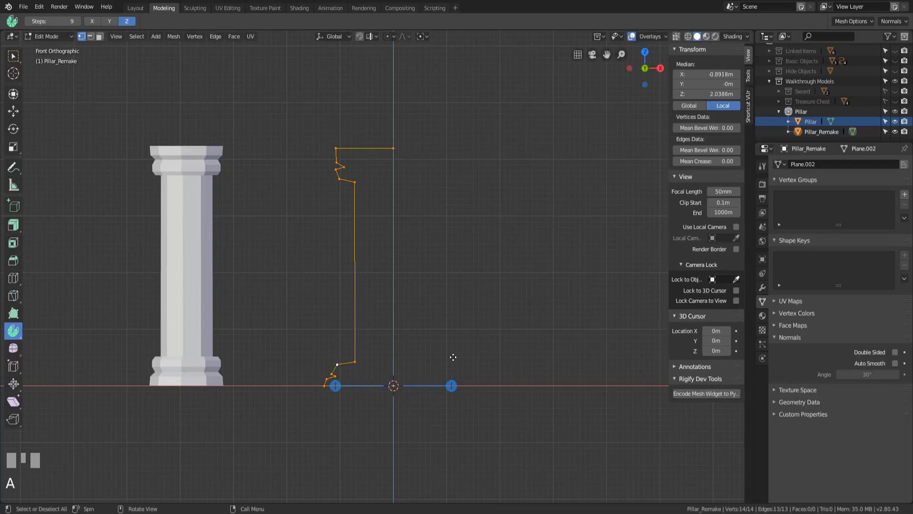
left_click(452, 386)
middle_click_drag(447, 418, 470, 287)
scroll(459, 369, "down", 2)
scroll(402, 351, "up", 3)
scroll(426, 331, "down", 2)
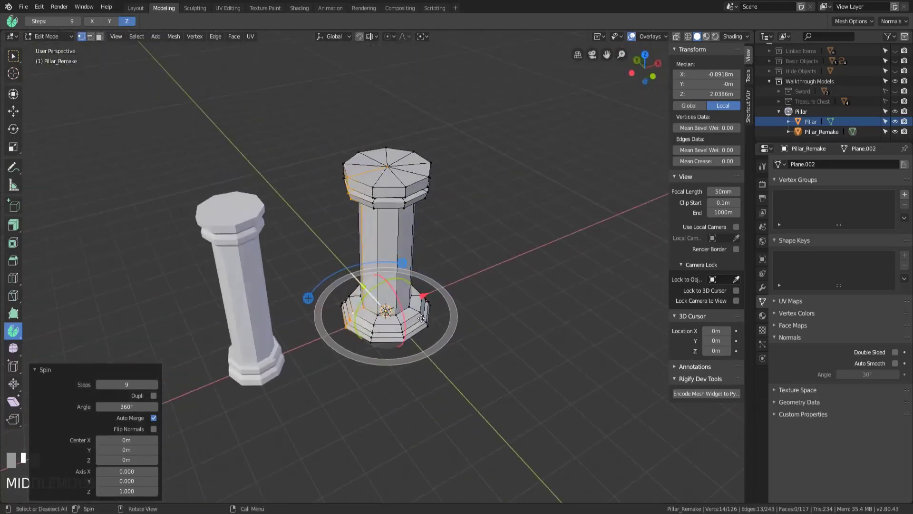
Step: Undo and redo the spin, then set the Spin angle to exactly 360d
key("a")
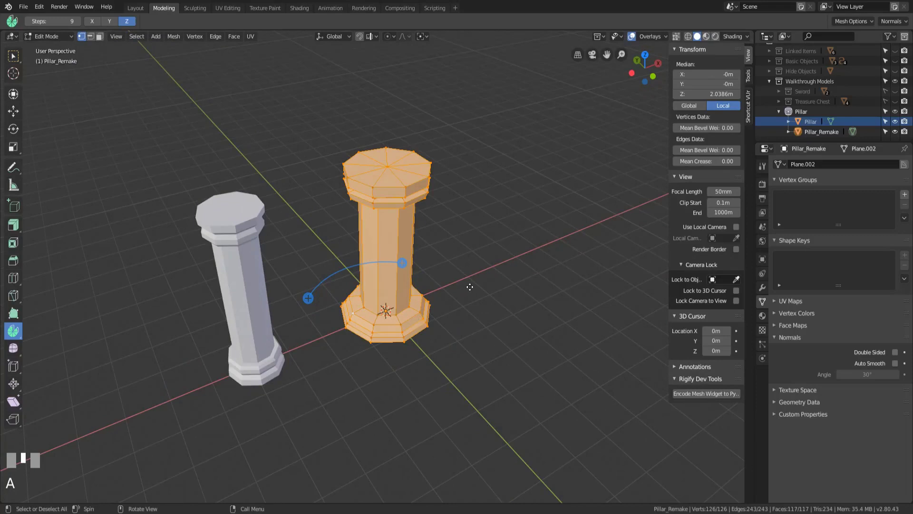
key("ctrl+z")
left_click_drag(402, 263, 403, 302)
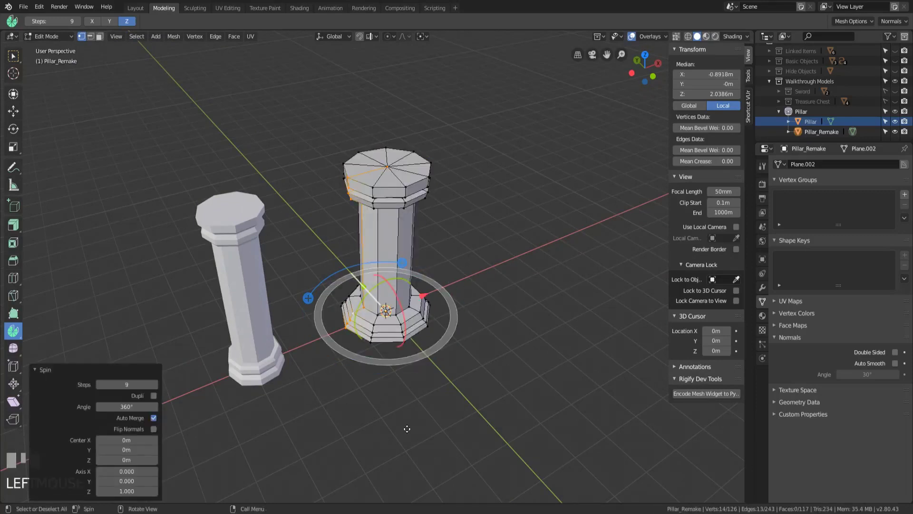
left_click(128, 409)
key("Return")
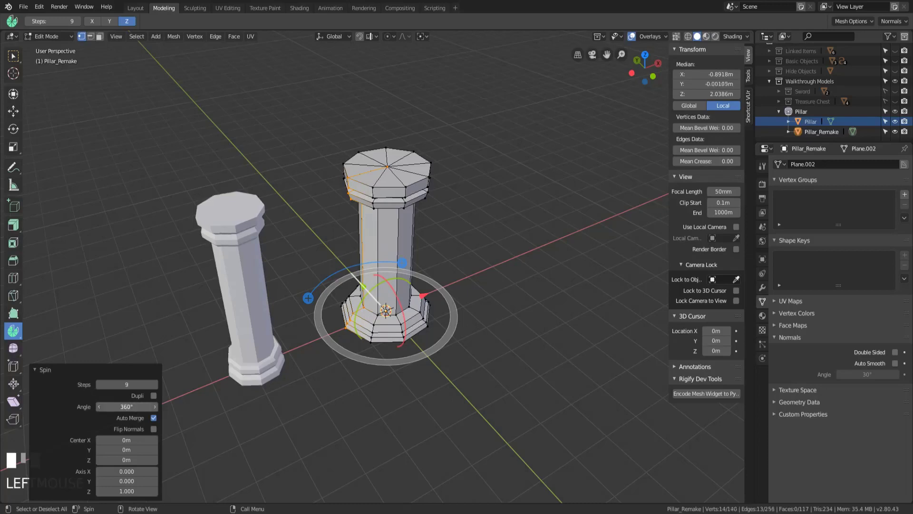
mouse_move(133, 407)
left_mouse_down()
mouse_move(114, 411)
mouse_move(120, 407)
left_mouse_up()
left_click(120, 407)
type("360d")
key("Return")
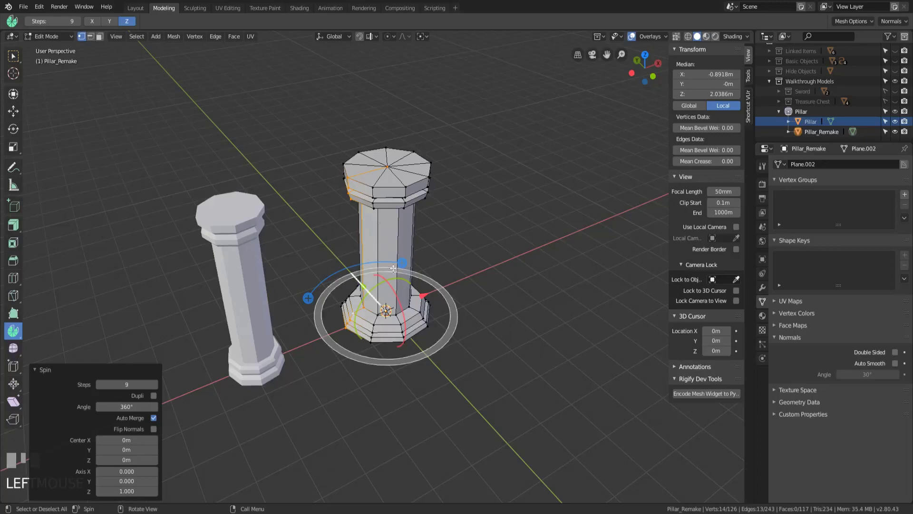
Step: Zoom in on the pillar top and select its centre vertex
middle_click_drag(393, 269, 397, 178)
scroll(388, 229, "up", 3)
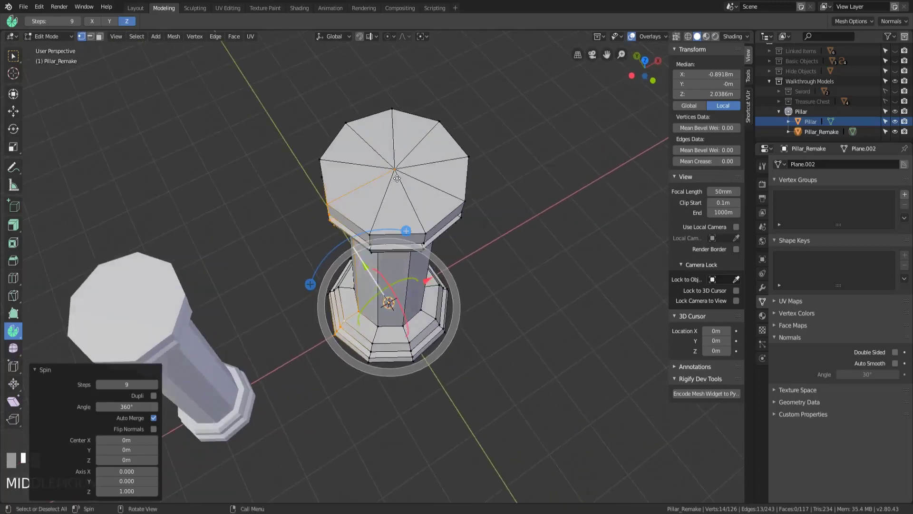
scroll(397, 178, "up", 3)
middle_click_drag(390, 126, 361, 200, "shift")
left_click(385, 195)
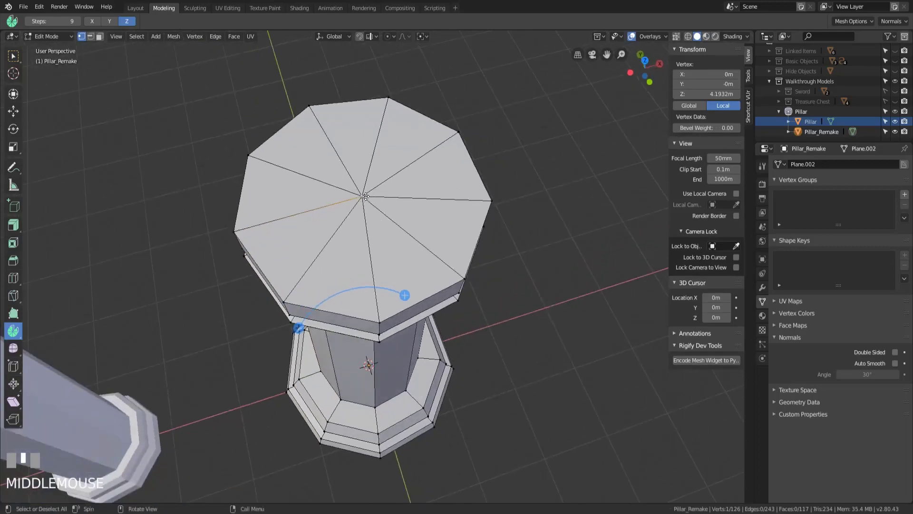
Step: Select the whole pillar mesh and remove doubles, merging away 16 duplicate vertices
scroll(452, 349, "down", 3)
middle_click_drag(427, 349, 423, 321)
key("a")
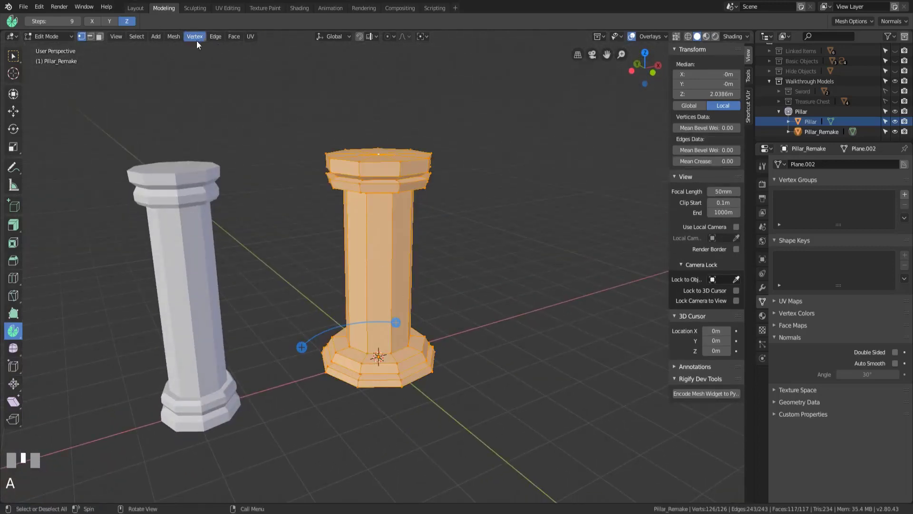
mouse_move(179, 39)
mouse_move(201, 239)
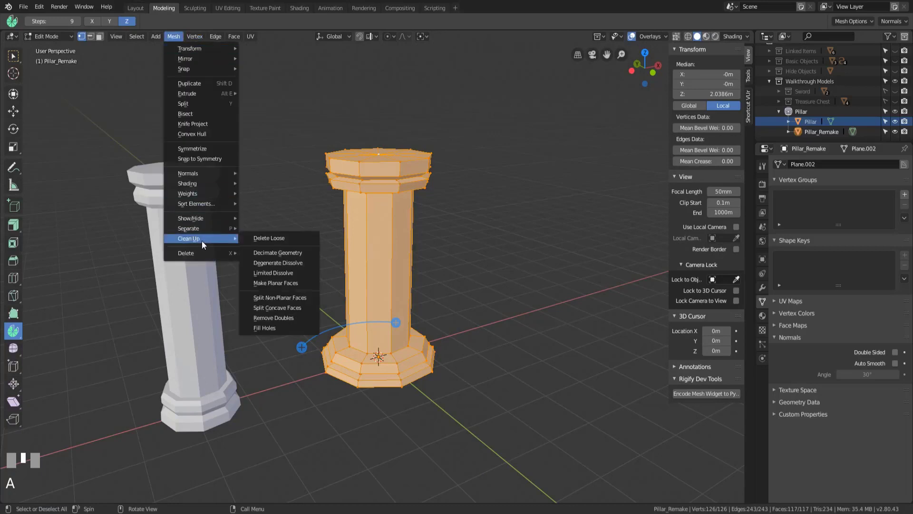
left_click(281, 319)
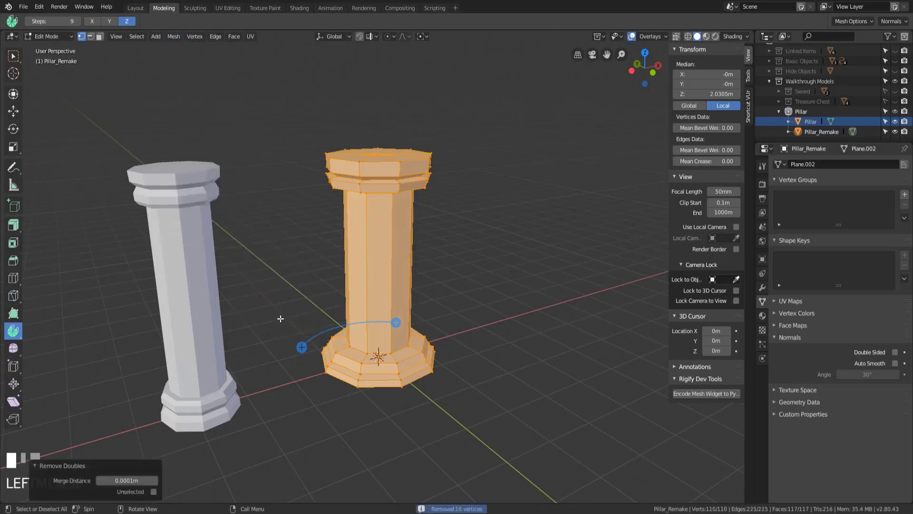
Step: Toggle to Object Mode and back, then select the top-centre vertex to check the merge
middle_click_drag(392, 288, 481, 424)
scroll(445, 288, "down", 2)
key("Tab")
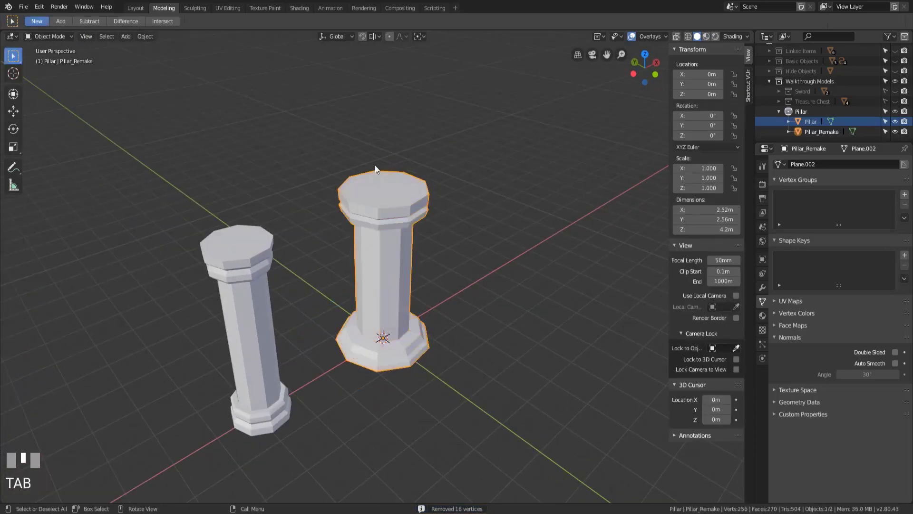
key("Tab")
left_click(384, 188)
middle_click_drag(384, 188, 399, 239)
Step: Inspect the corner vertices of the top rim, then return to Object Mode
scroll(399, 238, "up", 2)
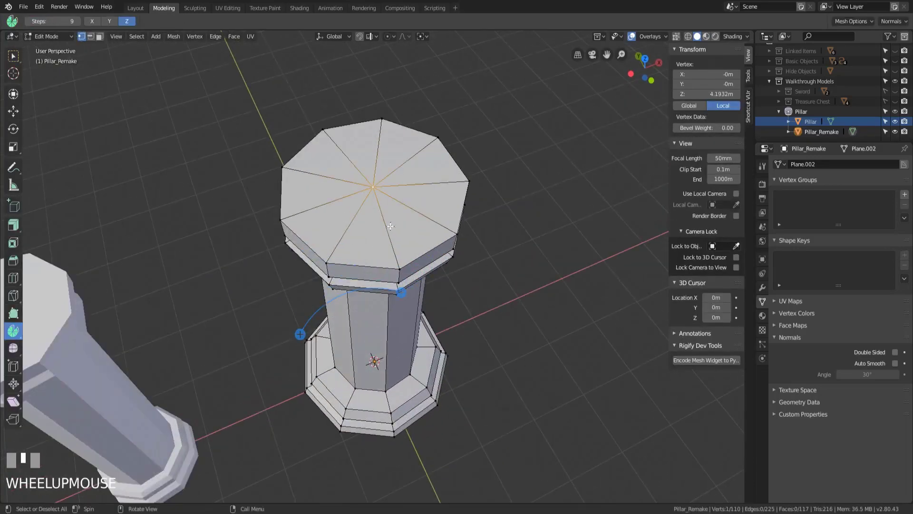
middle_click_drag(304, 237, 350, 215)
left_click(350, 225)
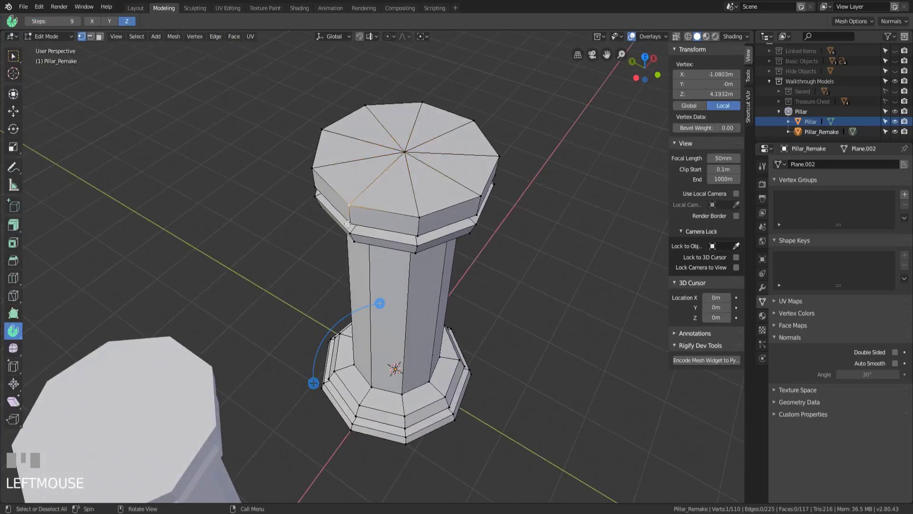
left_click(349, 225)
scroll(430, 352, "down", 3)
middle_click_drag(459, 356, 7, 105)
key("Tab")
Step: Scale Pillar_Remake to 0.659 on X and Y, keeping its 4.2 m height
left_click(13, 129)
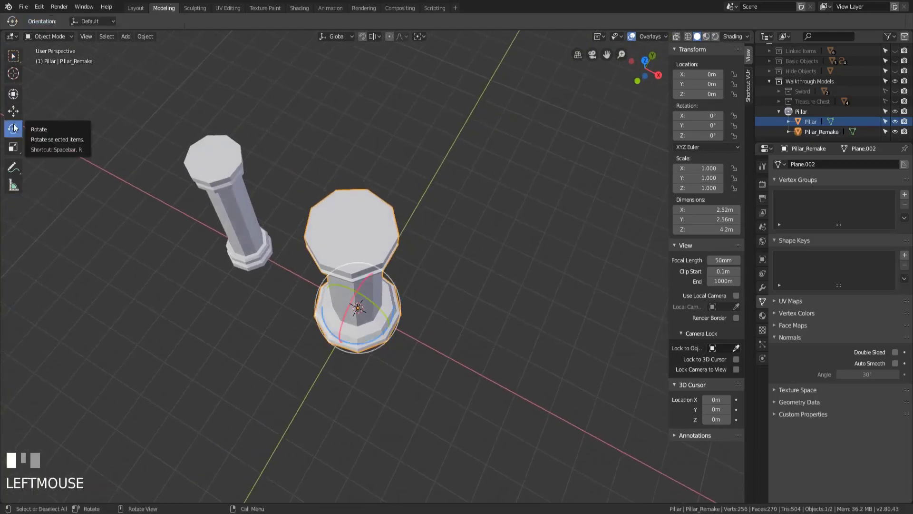
left_click(12, 147)
mouse_move(378, 304)
middle_mouse_down()
mouse_move(344, 308)
mouse_move(372, 322)
middle_mouse_up()
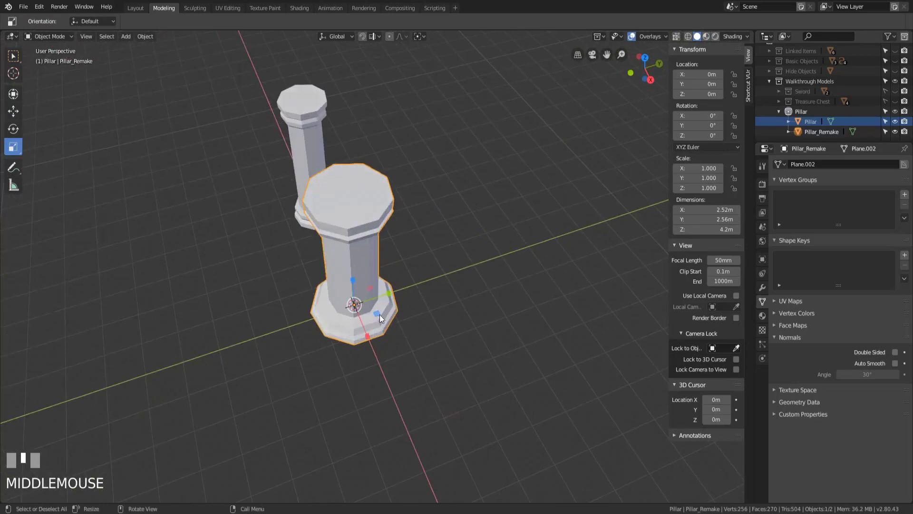
left_click_drag(380, 317, 371, 325)
middle_click_drag(371, 325, 415, 324)
scroll(415, 324, "up", 3)
middle_click_drag(394, 357, 382, 320, "shift")
scroll(411, 321, "down", 2)
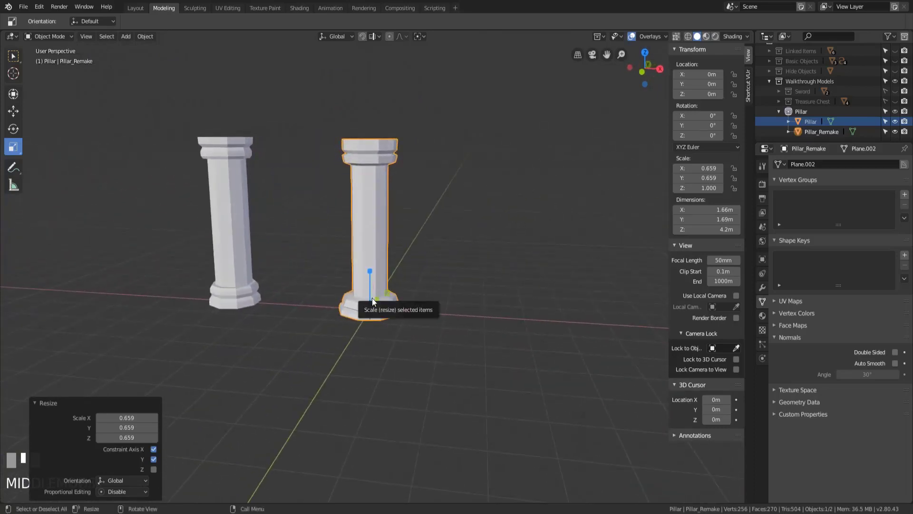
scroll(372, 298, "up", 4)
middle_click_drag(353, 373, 420, 302)
scroll(420, 301, "down", 3)
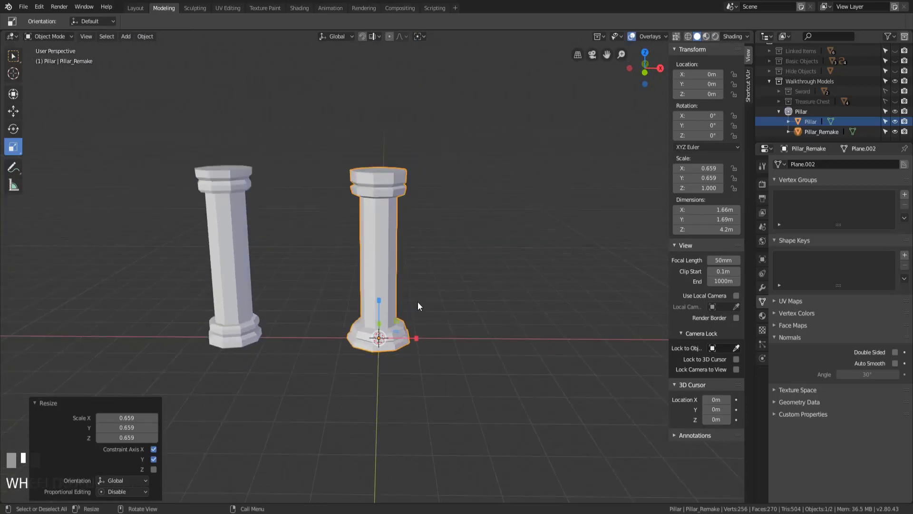
middle_click_drag(418, 301, 332, 264)
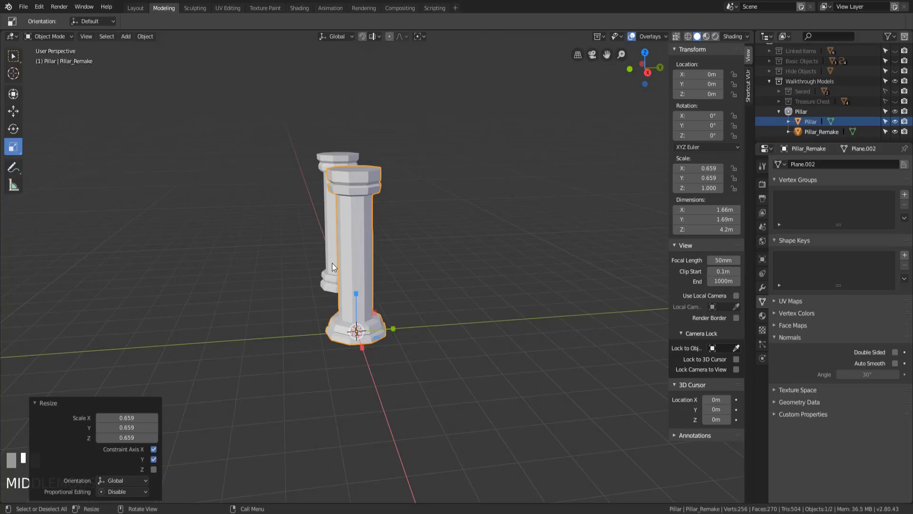
middle_click_drag(332, 264, 378, 286)
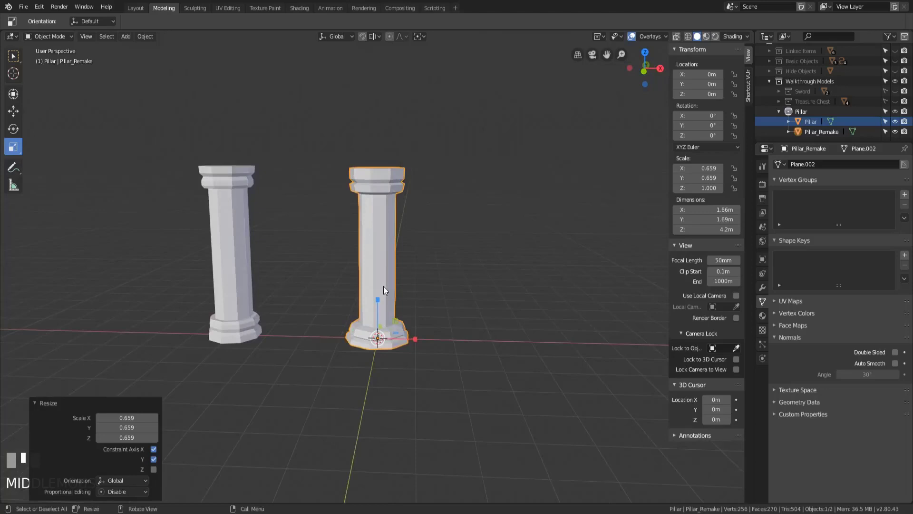